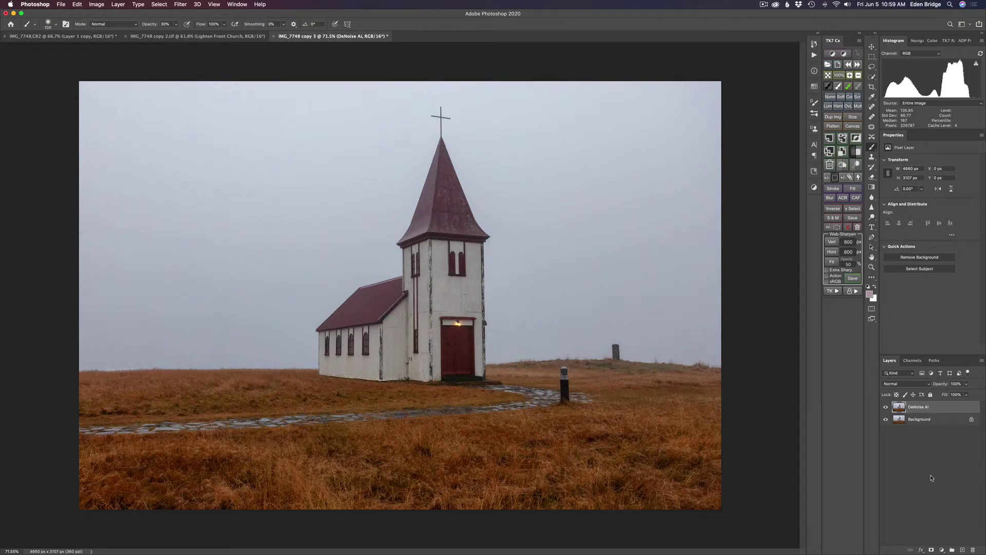
Run Topaz DeNoise AI on the DeNoise AI layer with Low Light Mode on and Sharpen set to 41, and apply it.
left_click(180, 5)
mouse_move(231, 220)
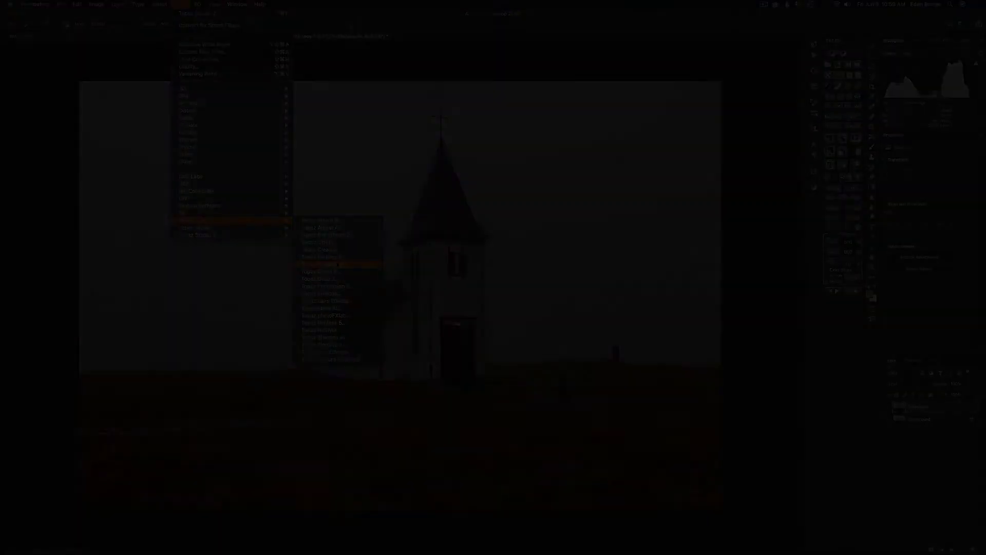
left_click(324, 264)
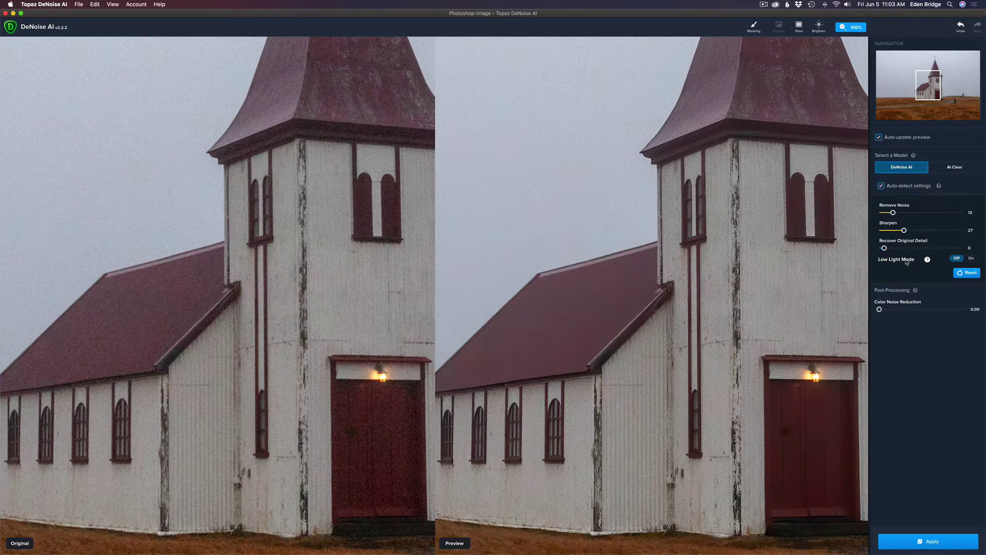
left_click(971, 259)
left_click_drag(904, 230, 917, 230)
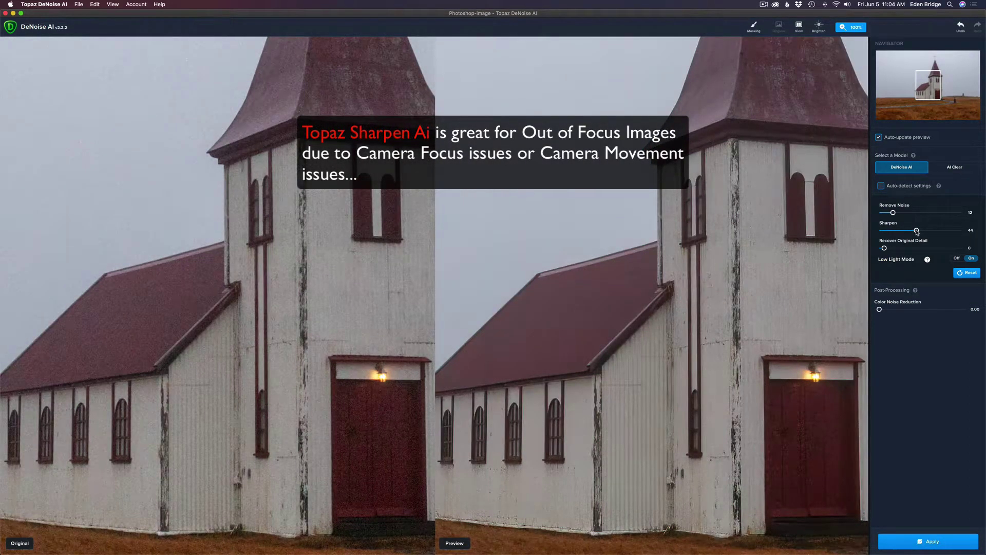
left_click_drag(916, 231, 915, 232)
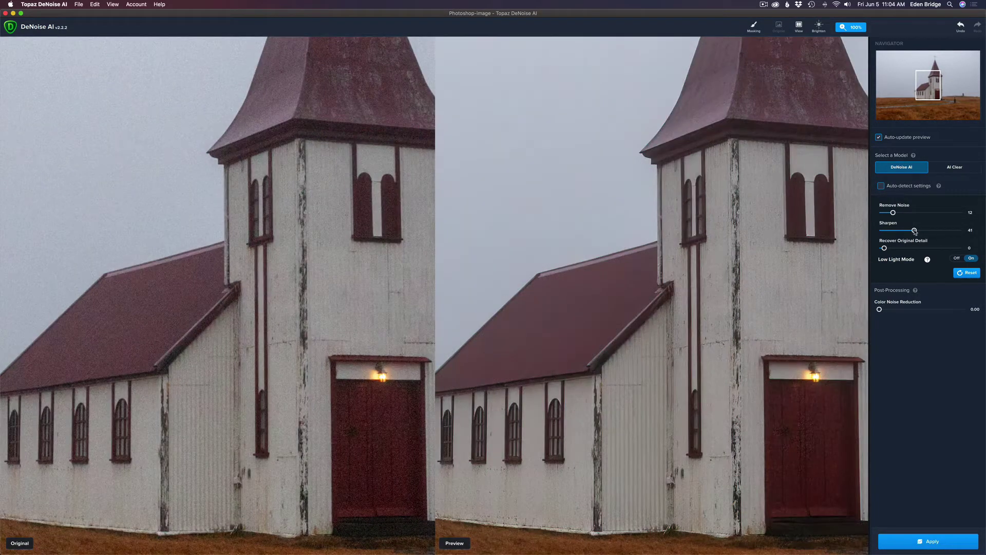
left_click(917, 543)
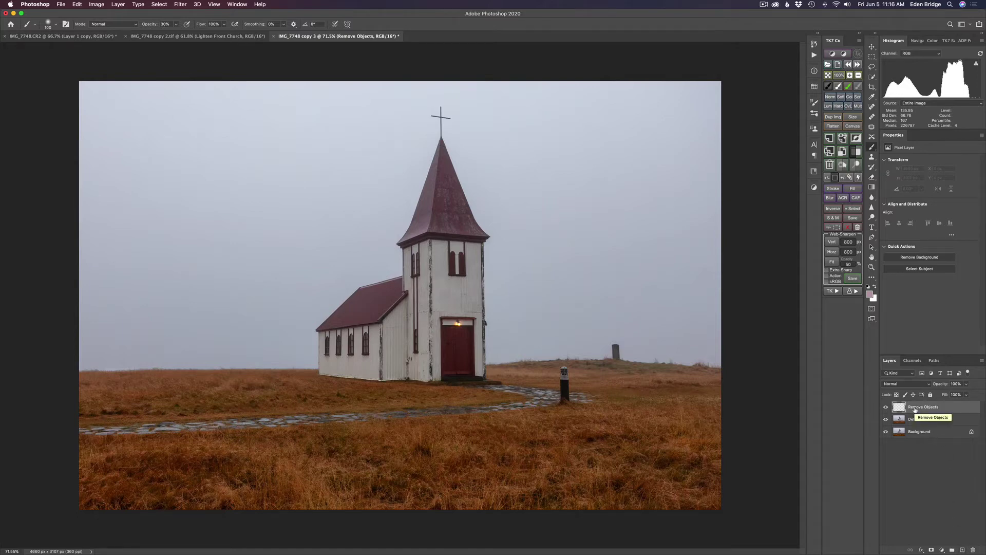
Remove the path post and the distant stone marker with the Spot Healing Brush, and merge the Remove Objects layer down.
key("j")
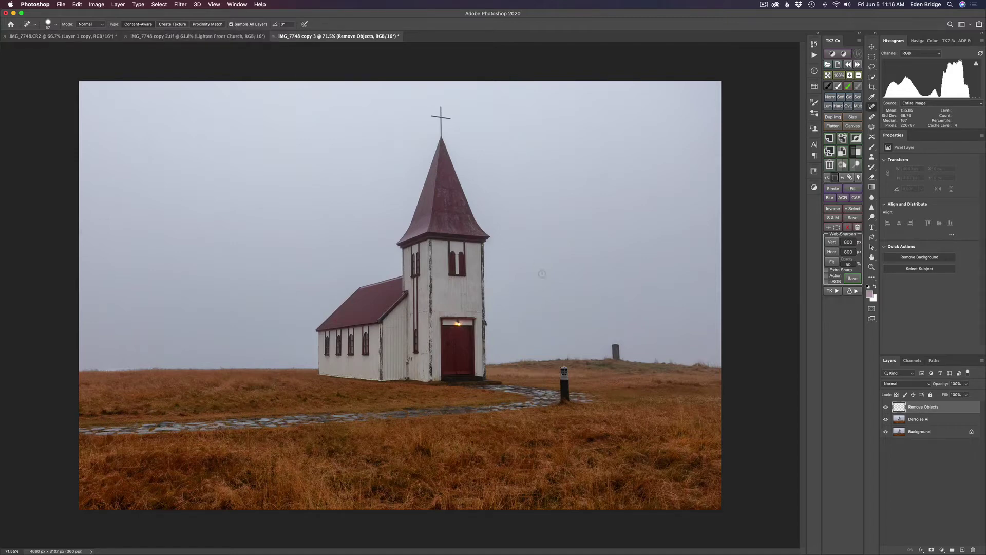
mouse_move(564, 369)
left_mouse_down()
mouse_move(566, 403)
mouse_move(560, 370)
mouse_move(567, 385)
left_mouse_up()
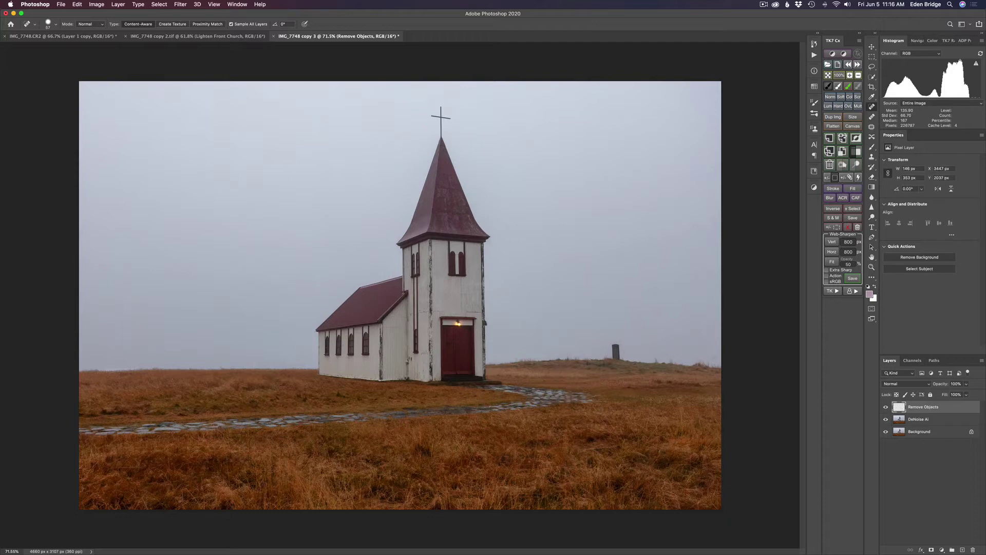
left_click_drag(614, 343, 619, 360)
right_click(953, 408)
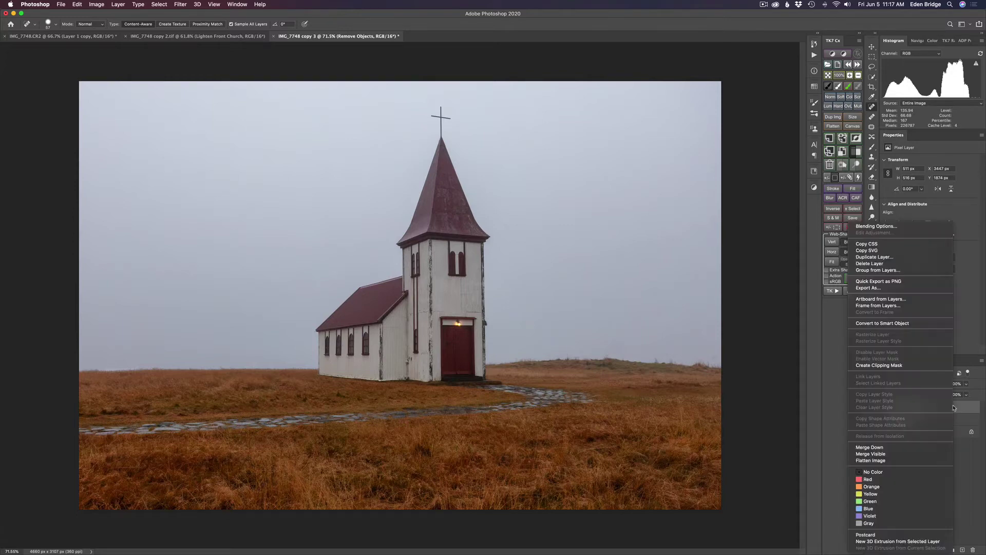
left_click(891, 448)
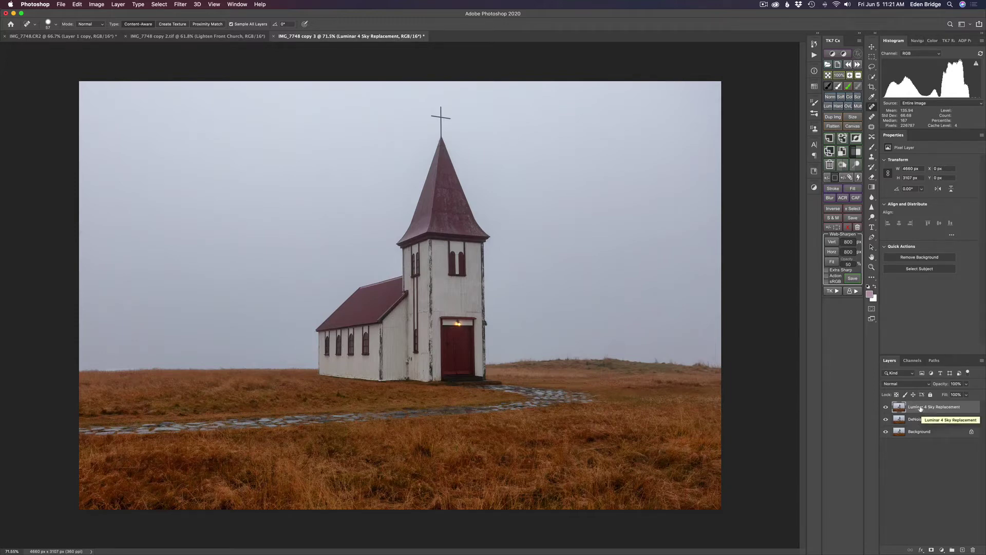
Open the Luminar 4 Sky Replacement layer in Luminar 4 and replace the sky with Sunset Clouds 1.
left_click(181, 4)
mouse_move(240, 207)
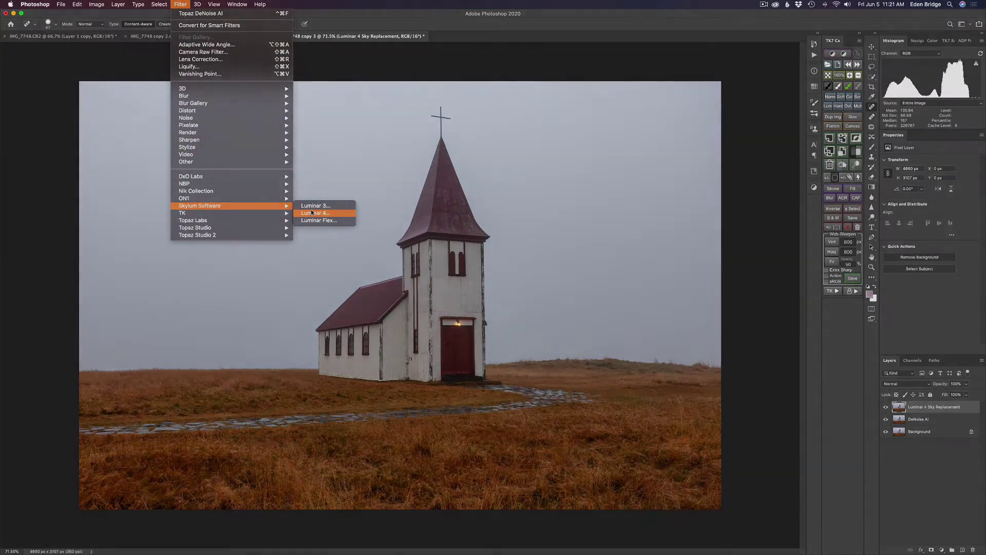
left_click(311, 212)
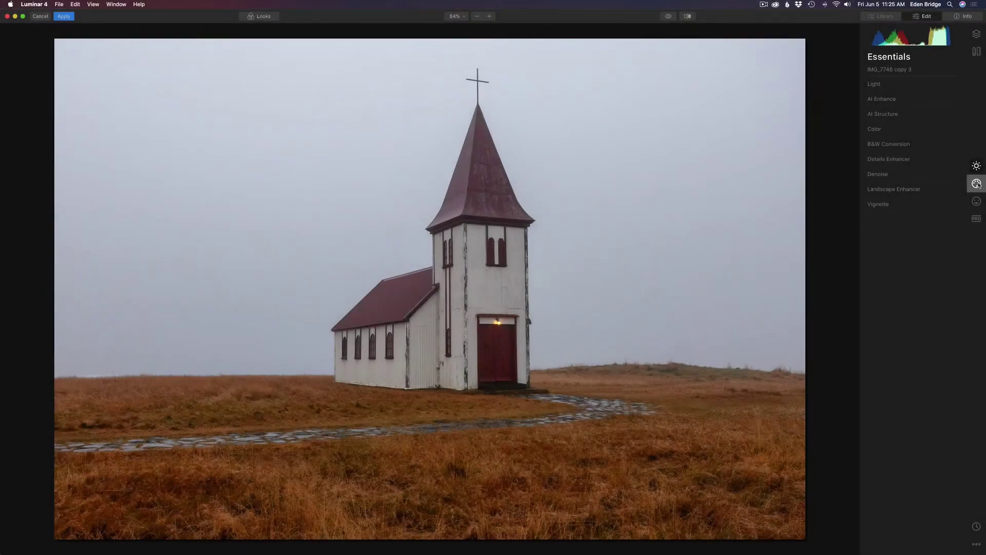
left_click(976, 183)
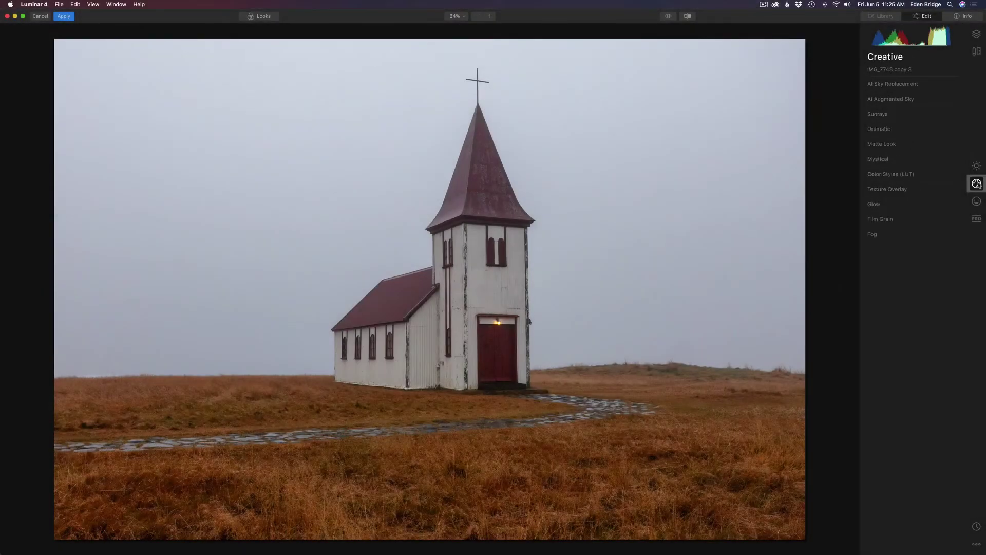
left_click(902, 84)
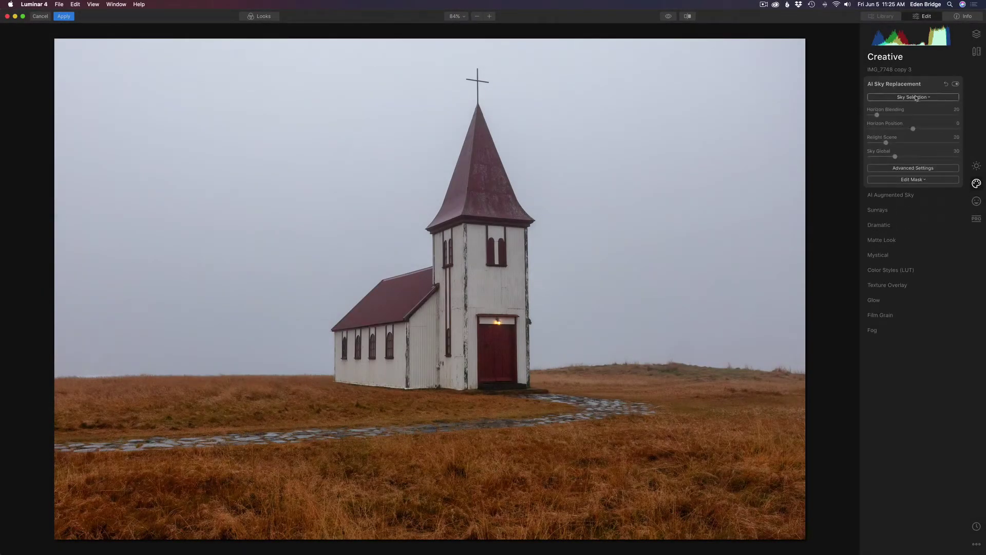
left_click(916, 97)
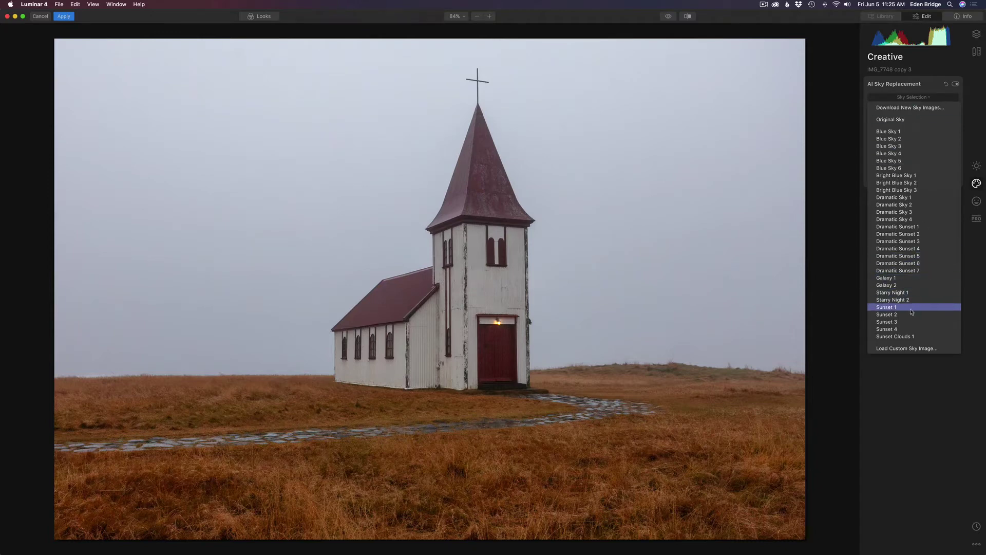
left_click(911, 336)
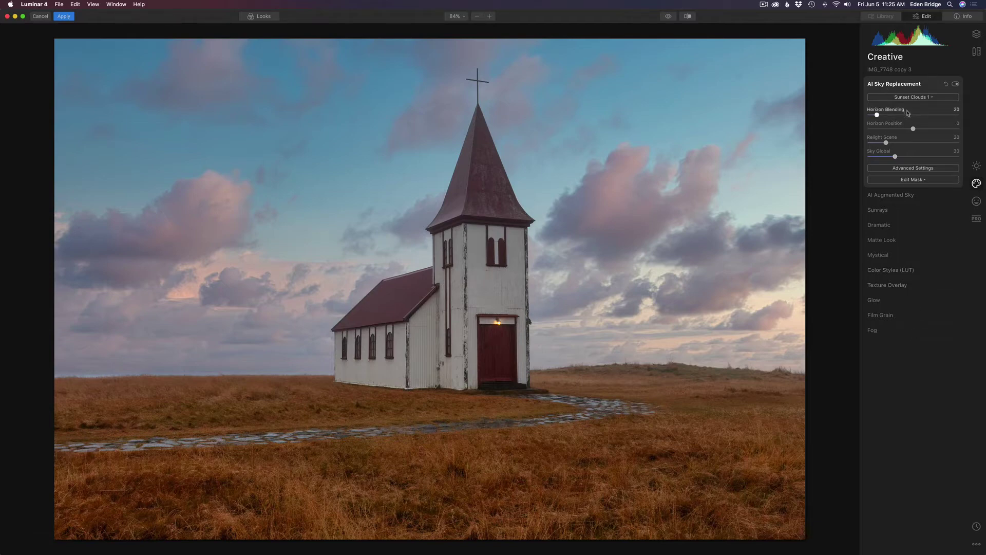
Add the Birds 3 object with AI Augmented Sky, shrink it to just over half size, and place it over the clouds beside the church.
left_click(909, 196)
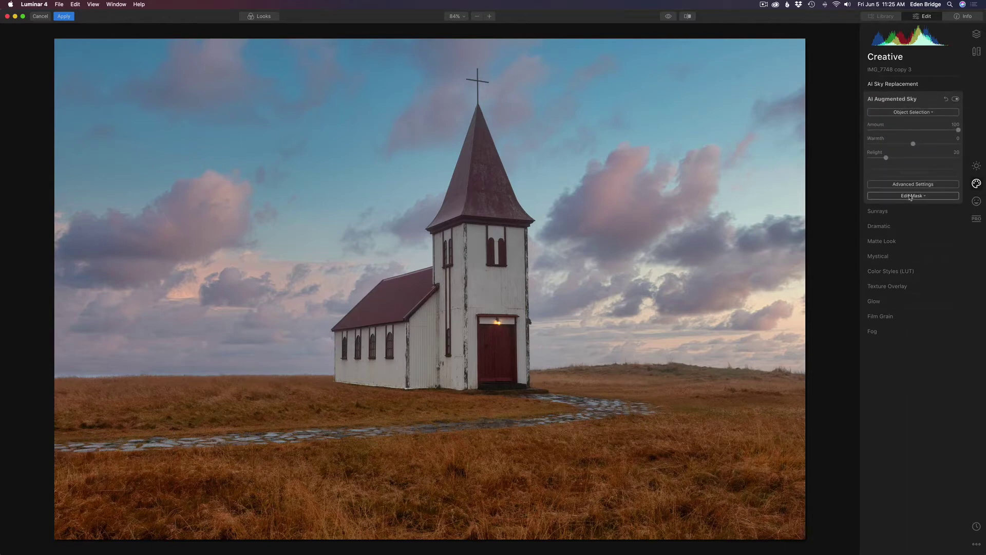
left_click(920, 112)
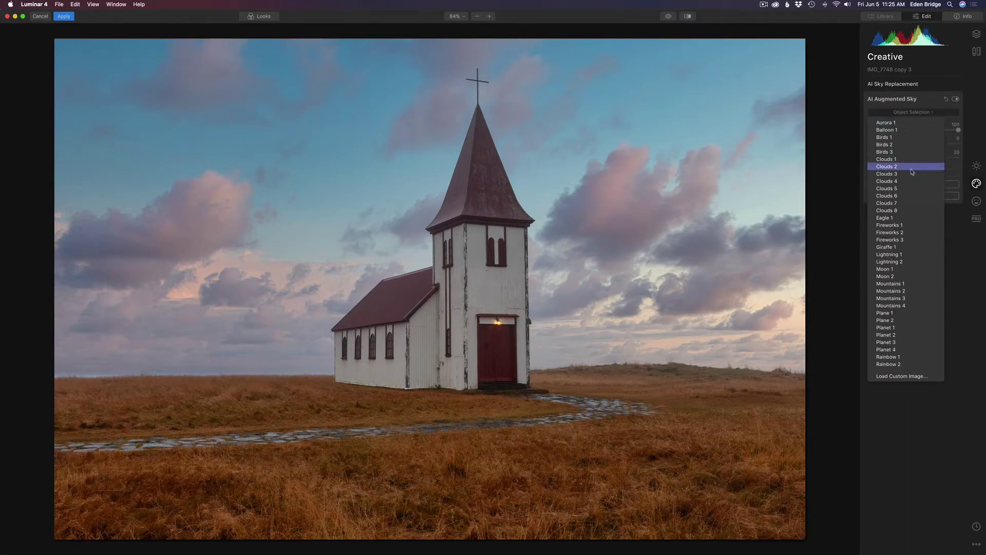
left_click(899, 152)
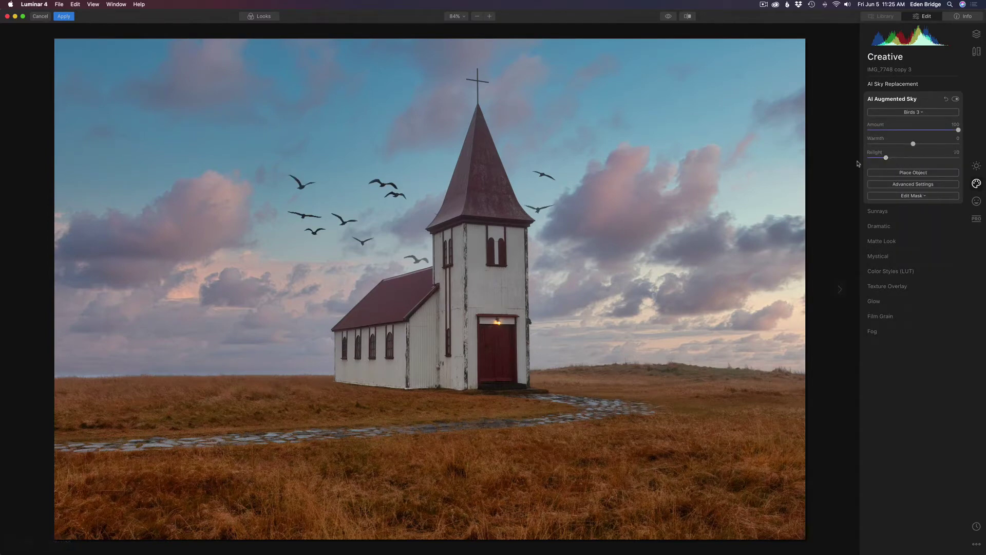
left_click(914, 174)
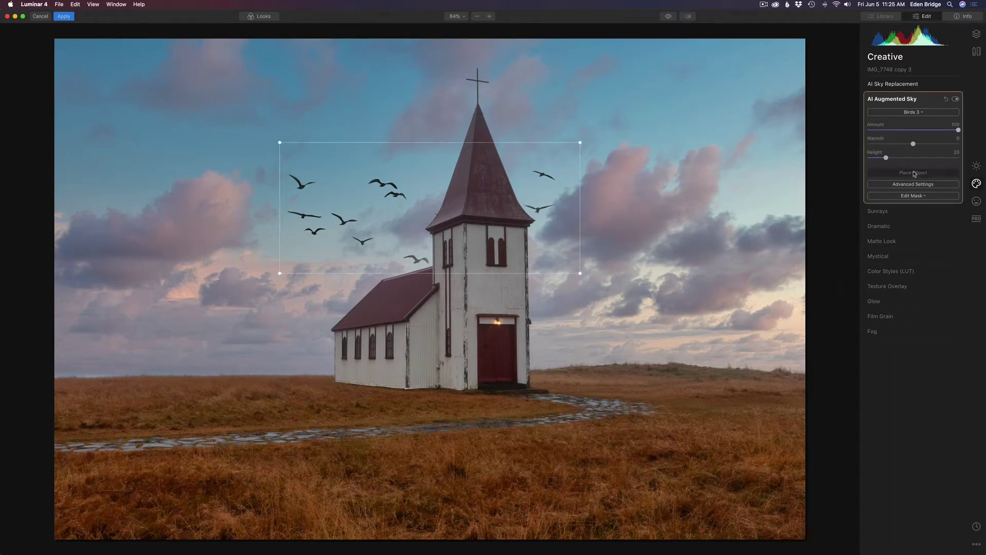
left_click_drag(457, 204, 343, 216)
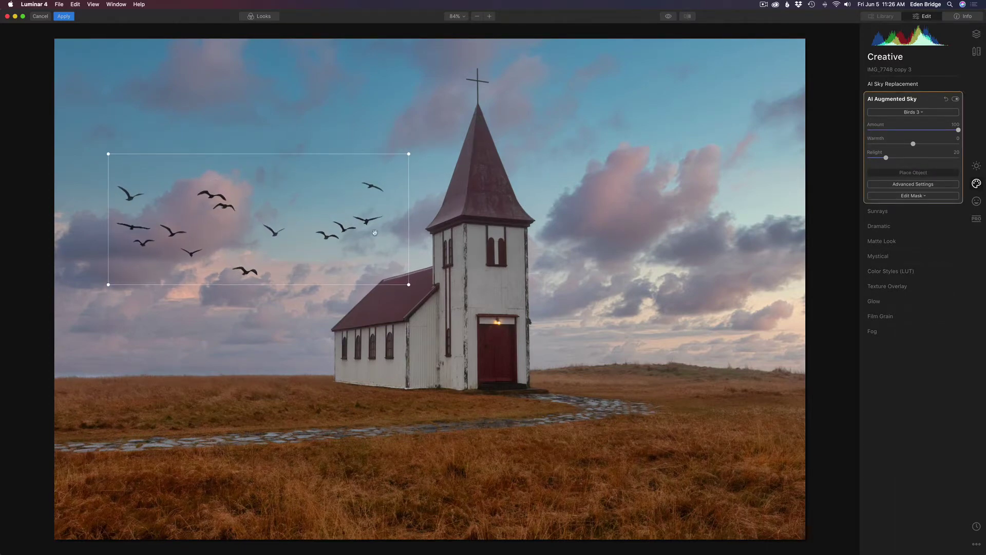
left_click_drag(408, 285, 281, 223)
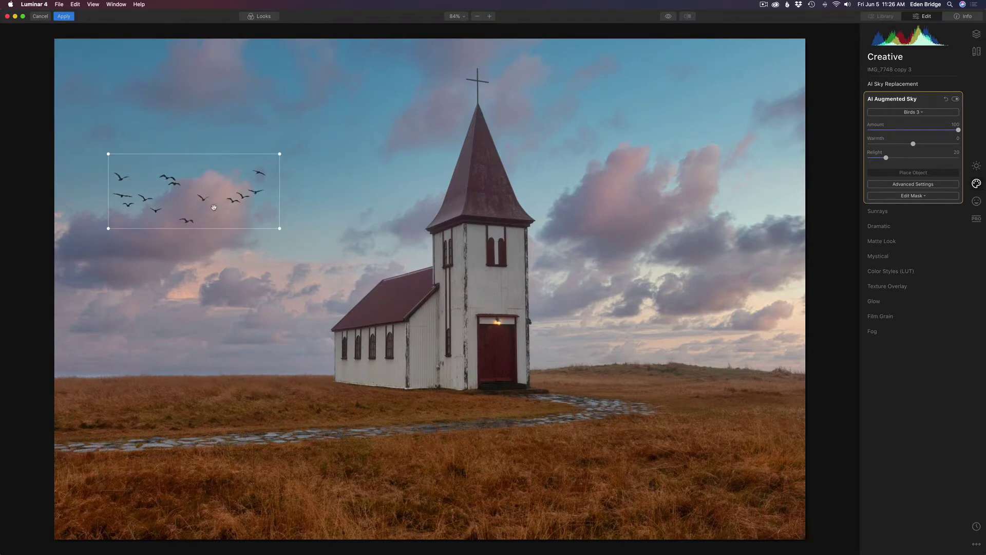
left_click_drag(215, 207, 248, 249)
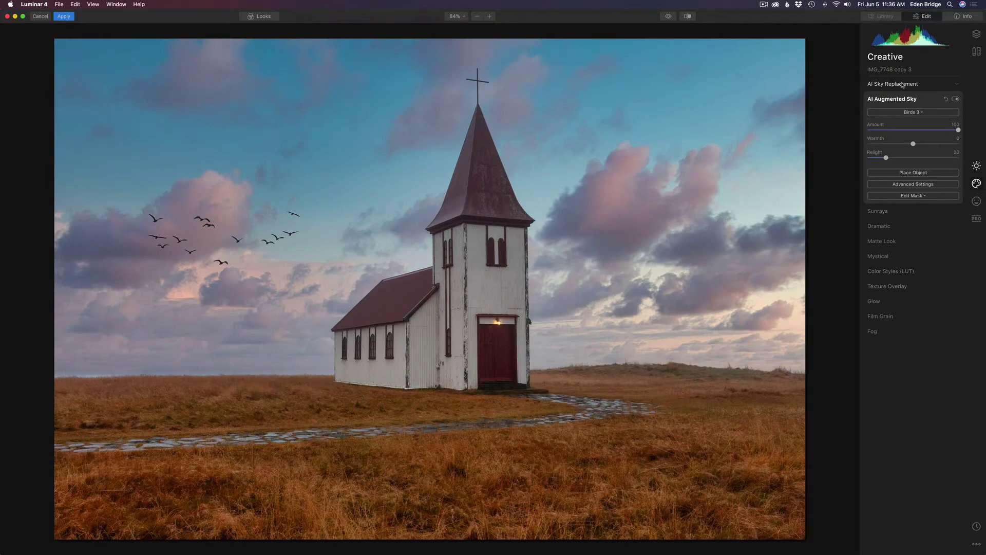
Shift the Horizon Position of the replacement sky slightly below zero.
left_click(902, 85)
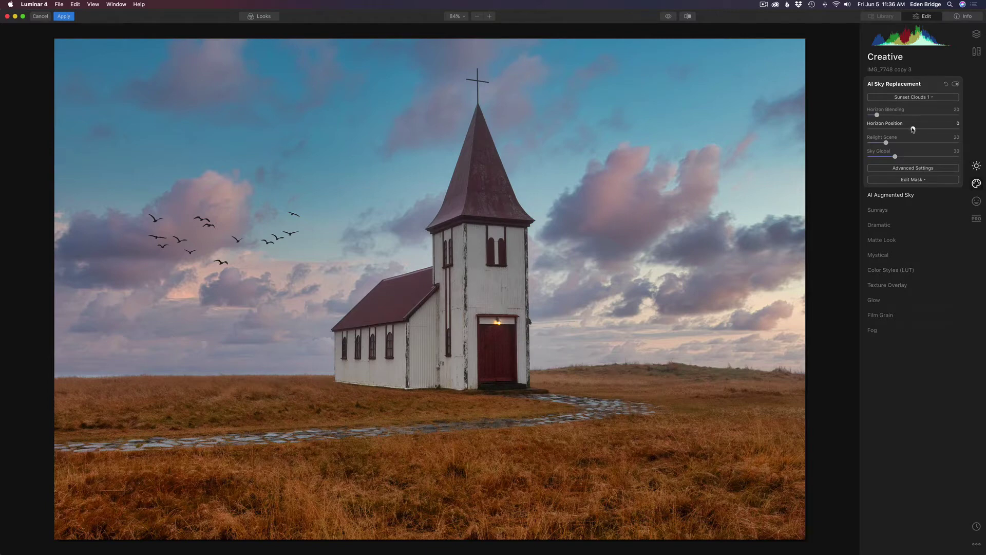
left_click_drag(912, 130, 910, 129)
Enhance the image with AI Enhance, setting AI Accent to 26 and raising AI Sky Enhancer slightly.
left_click(976, 167)
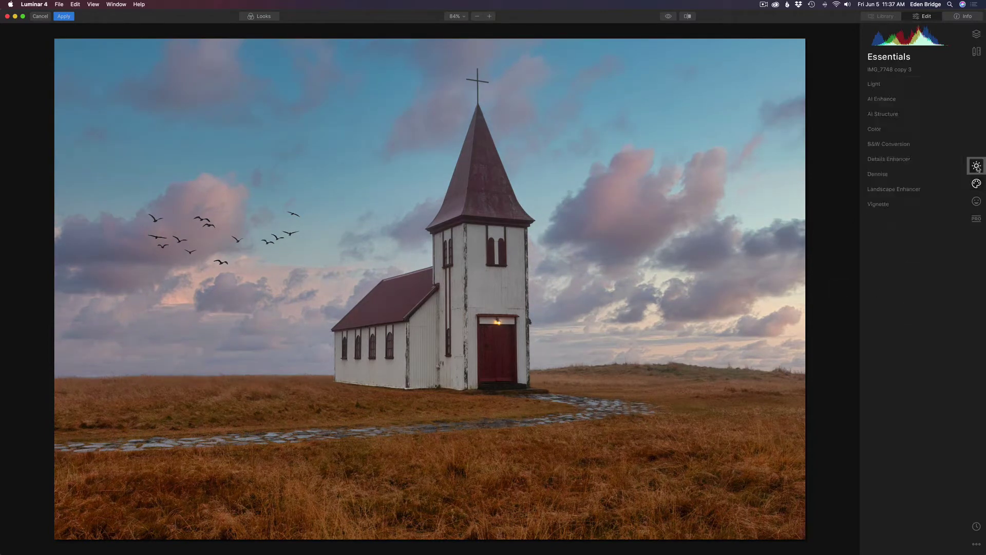
left_click(909, 102)
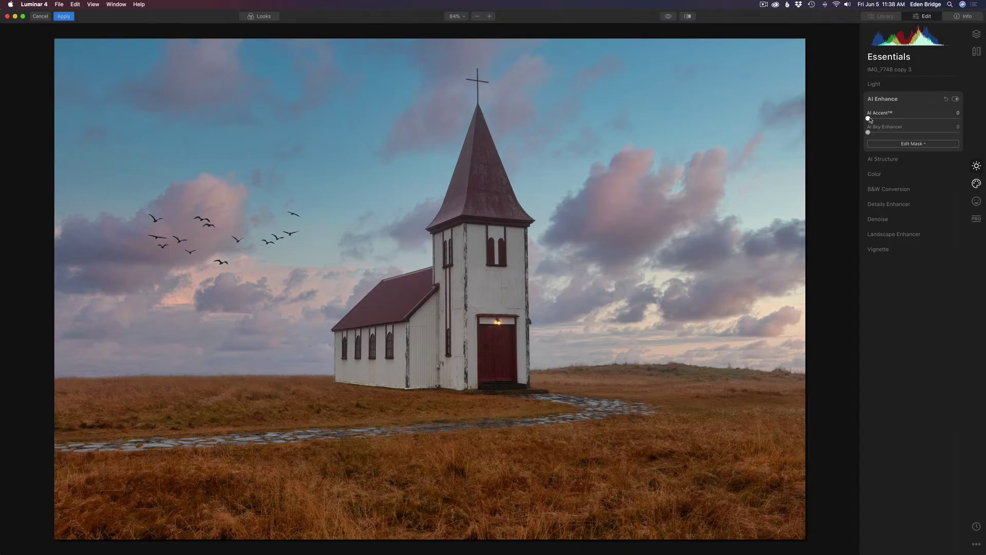
left_click_drag(869, 120, 901, 120)
left_click_drag(897, 120, 894, 120)
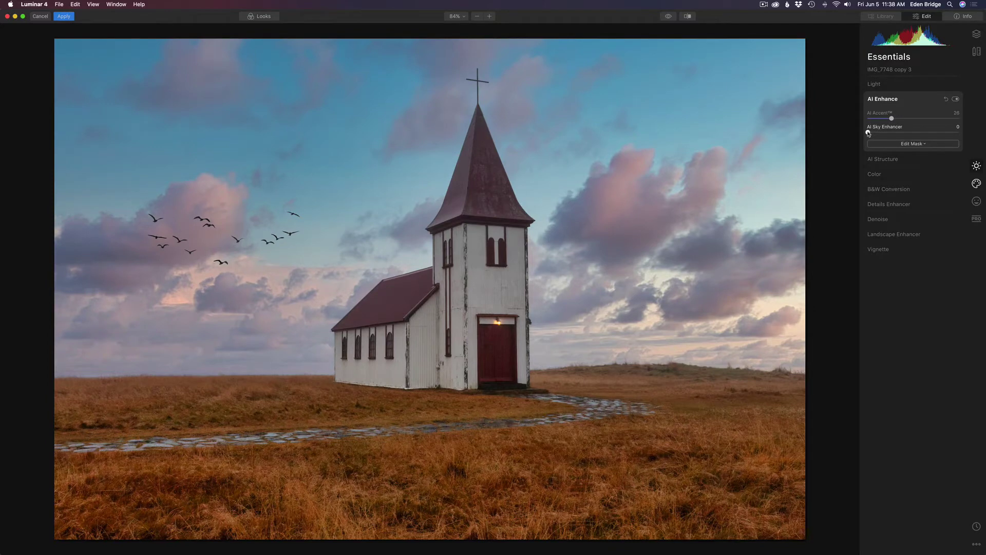
left_click_drag(867, 133, 885, 133)
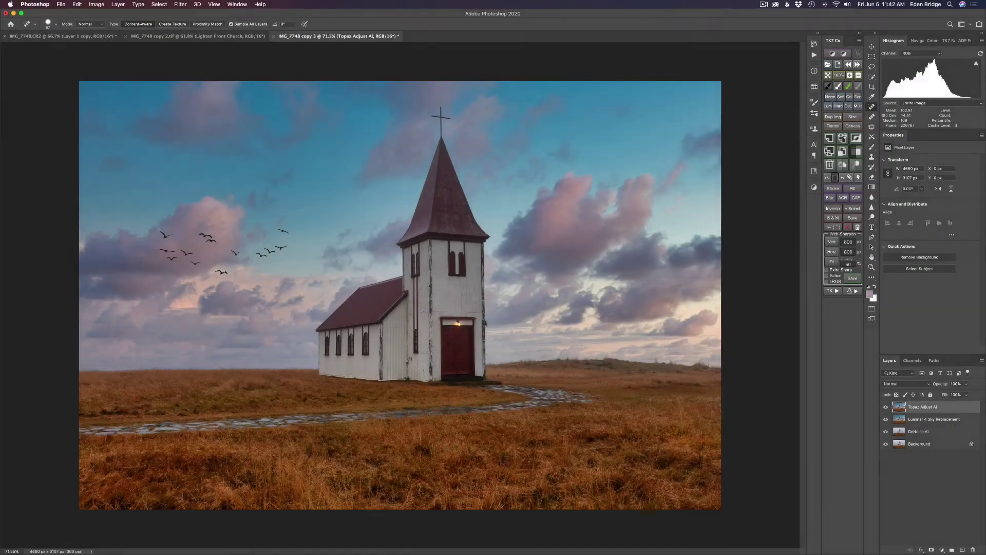
Compare the edit with the Background layer, and process the Topaz Adjust AI layer in Topaz Adjust AI with the HDR Style auto adjustment.
left_click(885, 443, "alt")
left_click(886, 444, "alt")
left_click(180, 5)
mouse_move(234, 220)
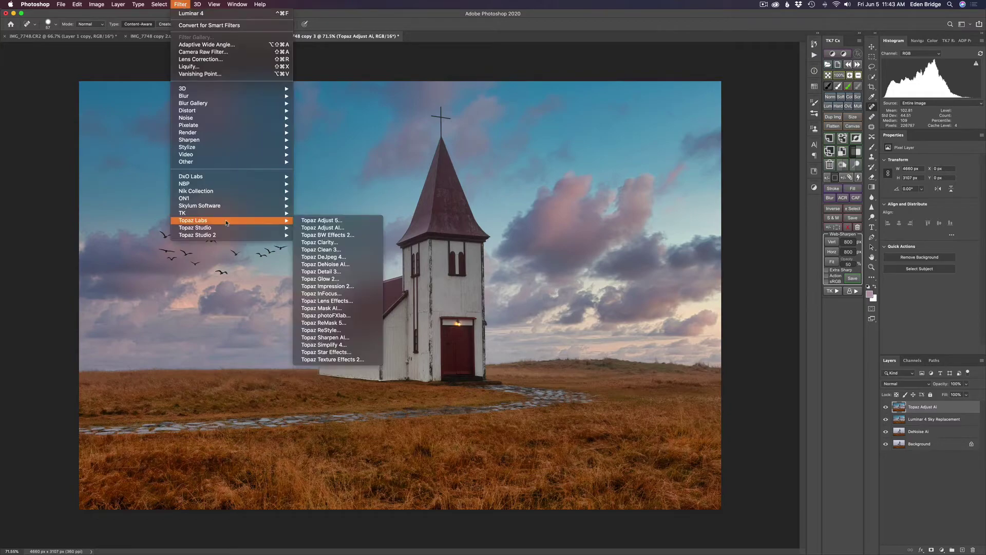
left_click(339, 226)
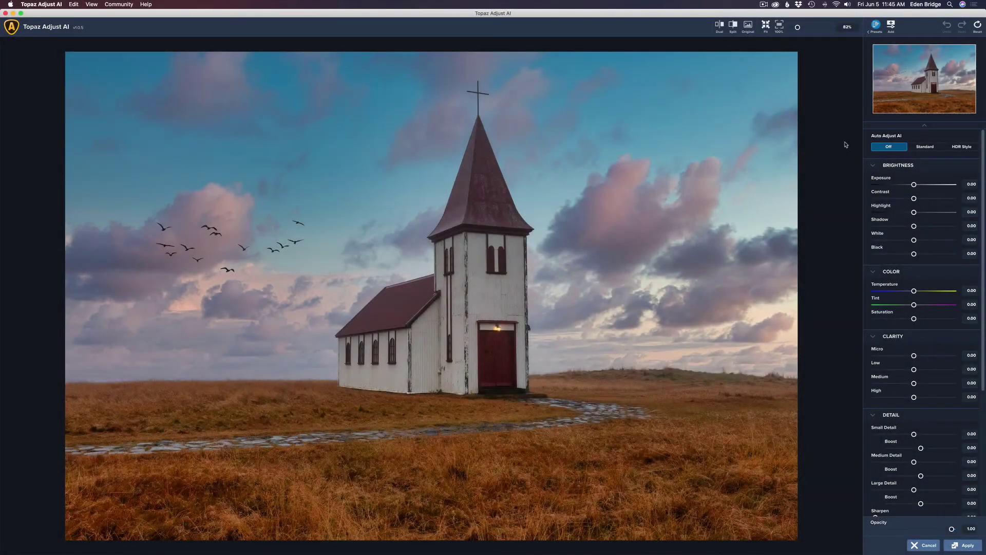
left_click(969, 149)
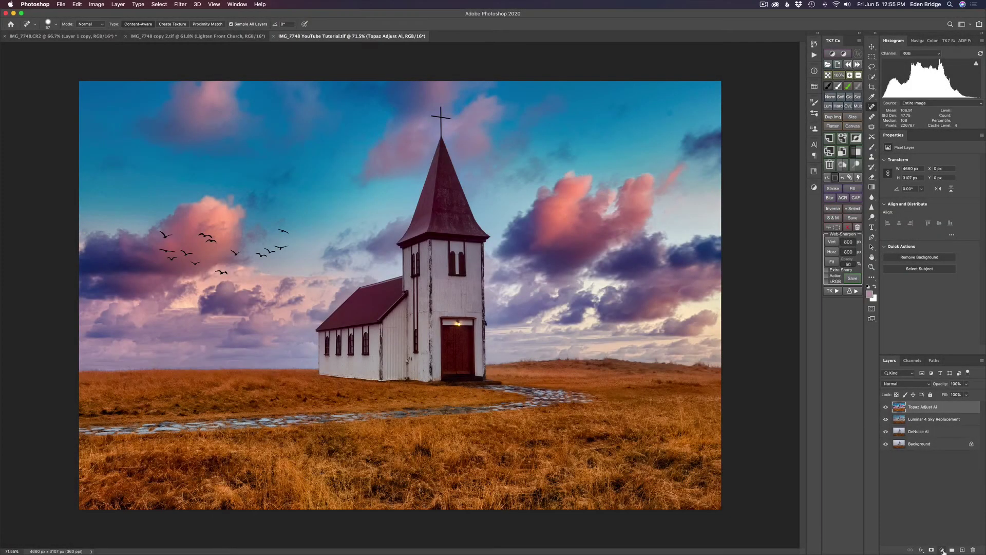
Add a Hue/Saturation adjustment layer and lower the sky blues' saturation to -33 with the targeted adjustment tool.
left_click(943, 549)
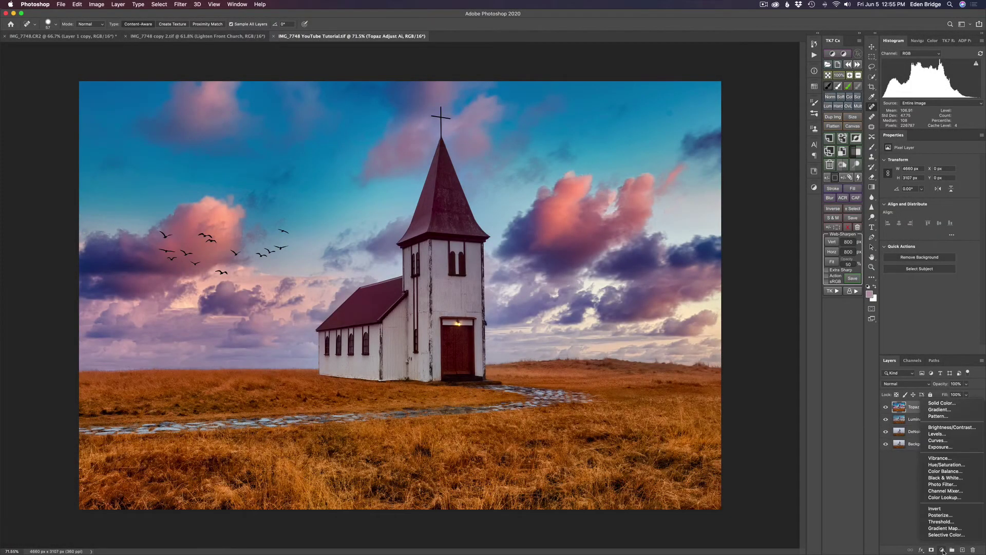
left_click(950, 465)
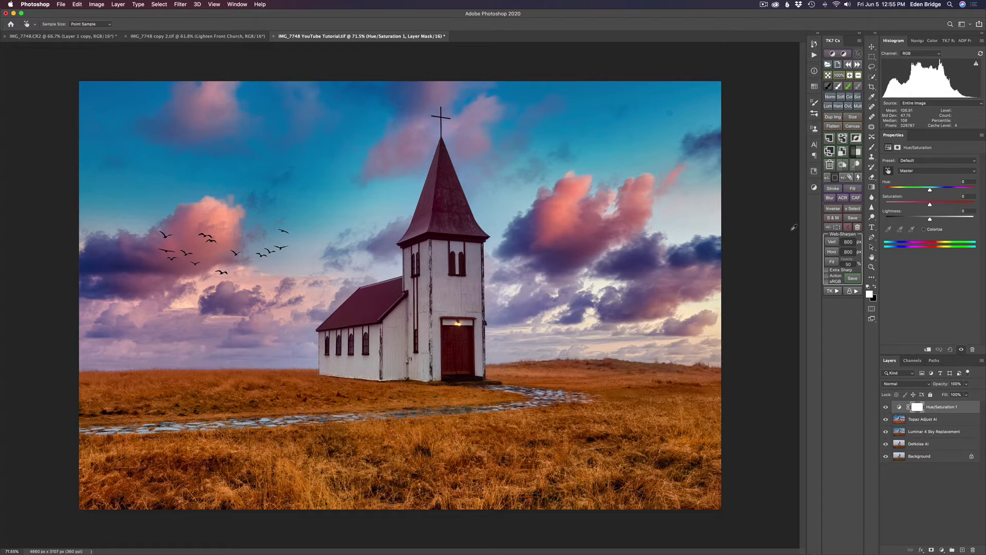
left_click(981, 136)
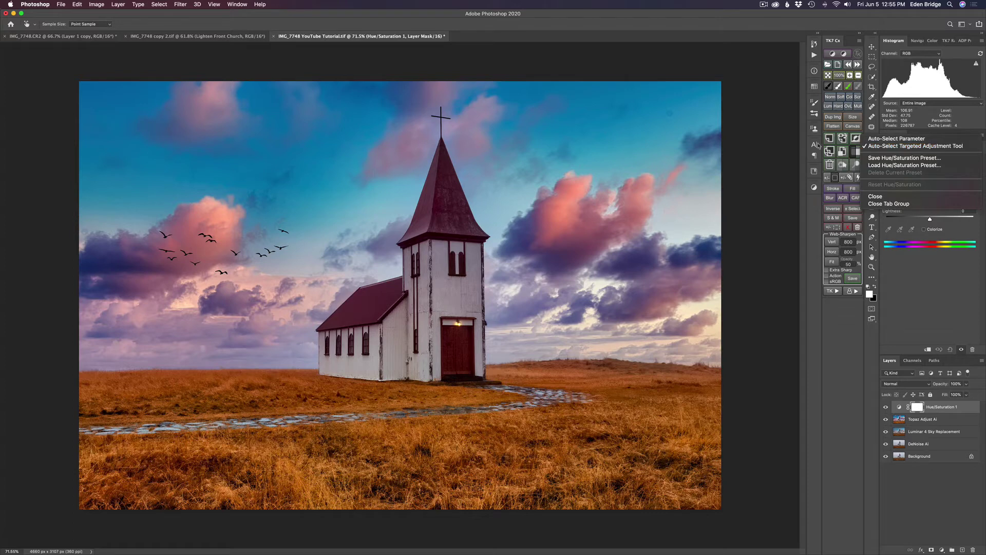
left_click(758, 148)
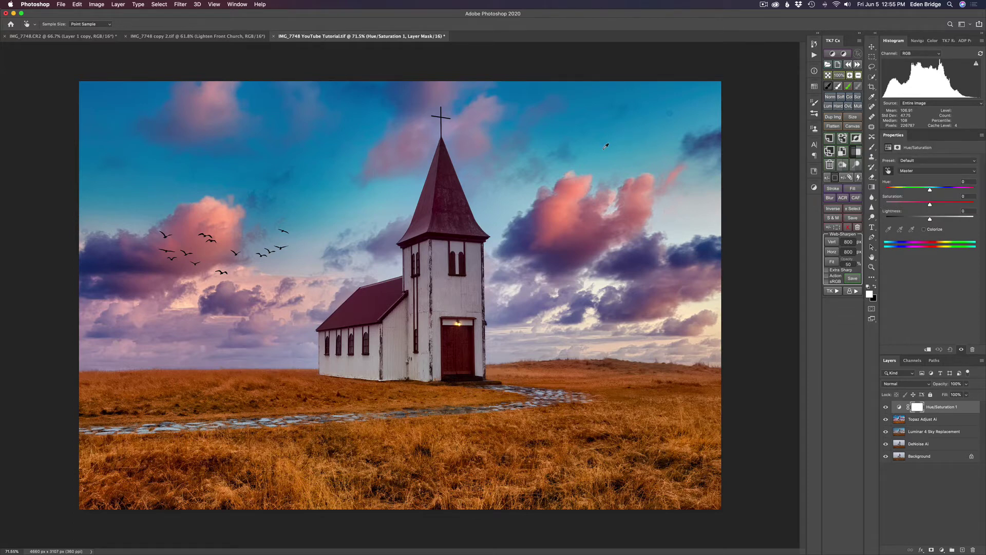
left_click(576, 122)
left_click_drag(575, 121, 563, 122)
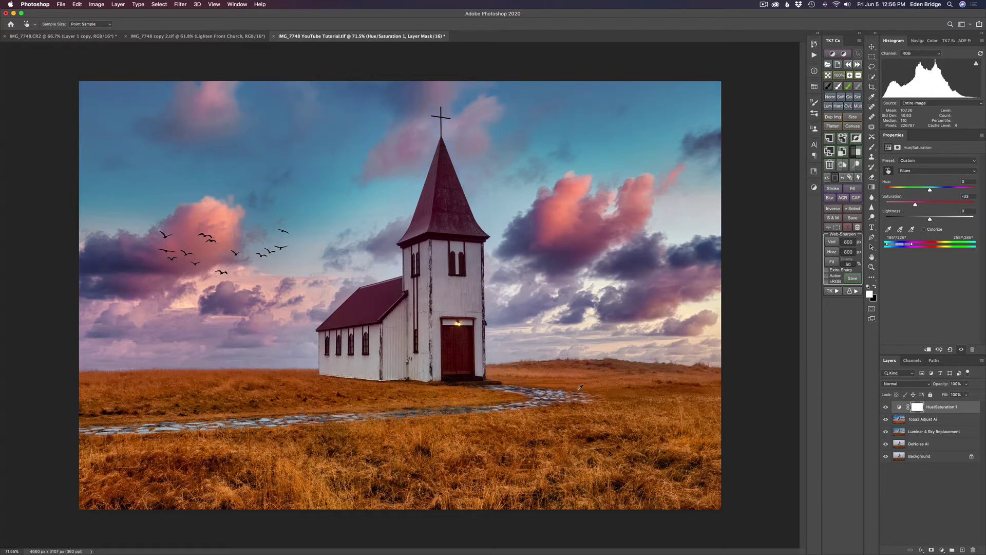
Reduce the grass saturation, set the Reds saturation to -21 using the clouds with targeted adjustment, and compare with the adjustment layer hidden.
left_click(583, 382)
left_click_drag(582, 383, 573, 382)
left_click(699, 287)
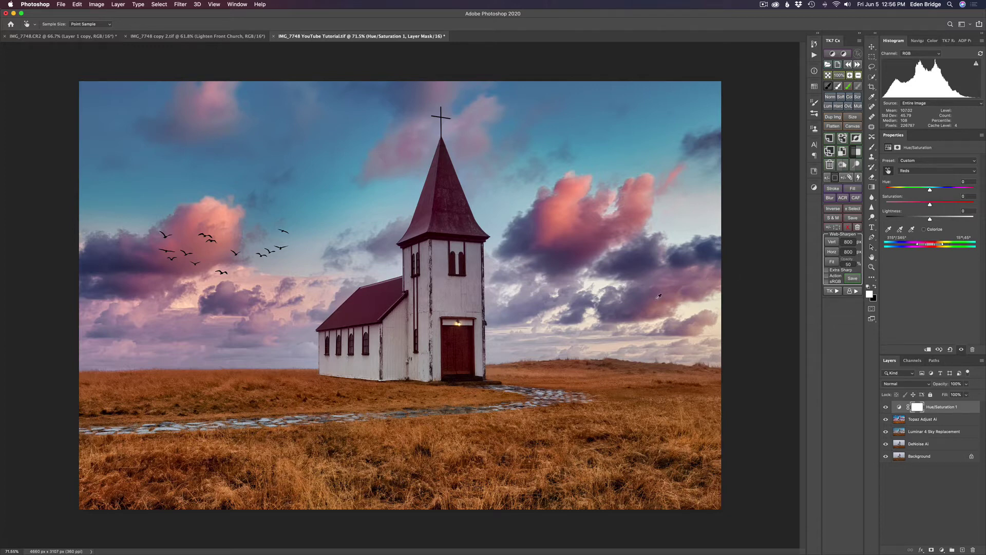
left_click_drag(657, 302, 649, 302)
left_click(679, 289)
left_click_drag(688, 293, 679, 293)
left_click(885, 407)
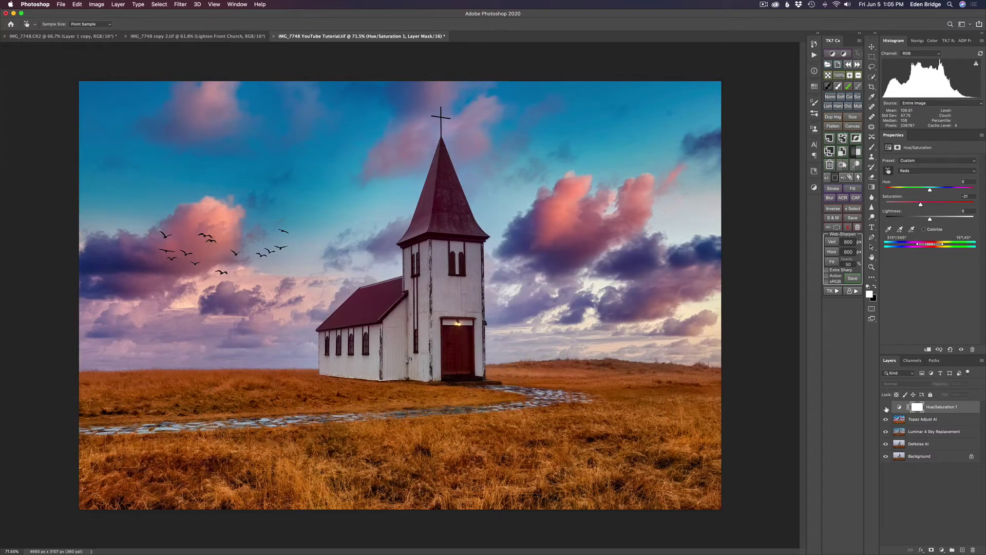
left_click(885, 407)
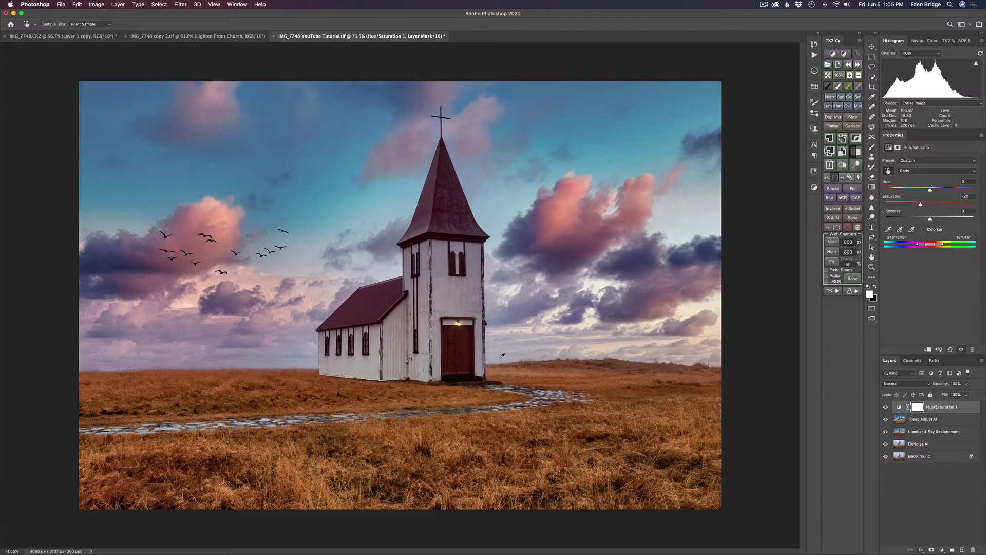
Add a second Hue/Saturation adjustment layer, raise the Reds saturation to +38 from the church roof, and invert its mask.
left_click(944, 550)
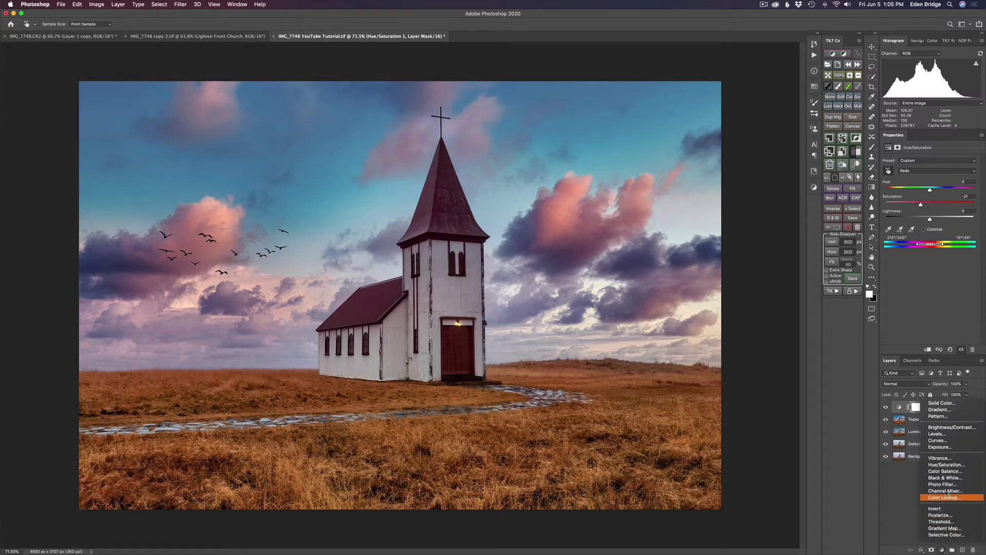
left_click(948, 464)
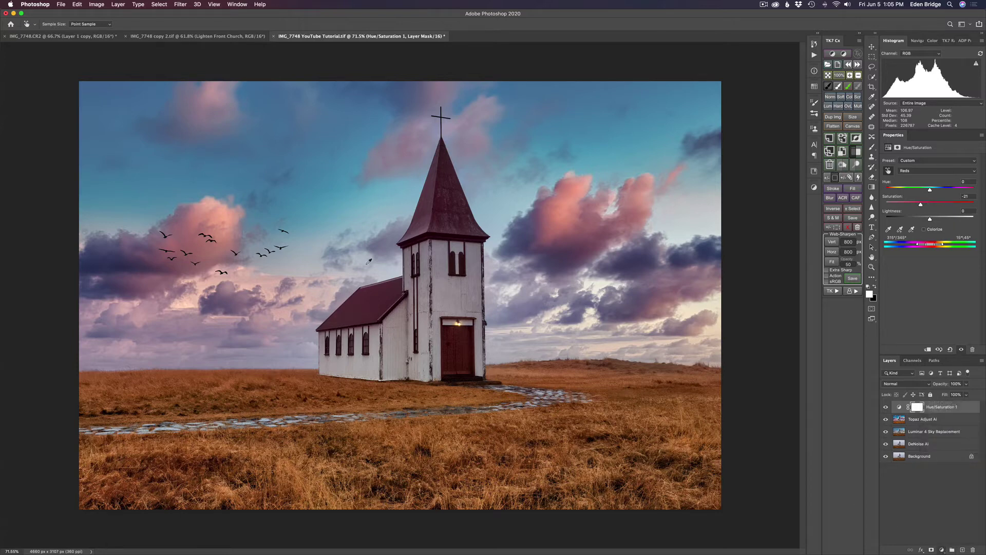
left_click_drag(374, 297, 388, 303)
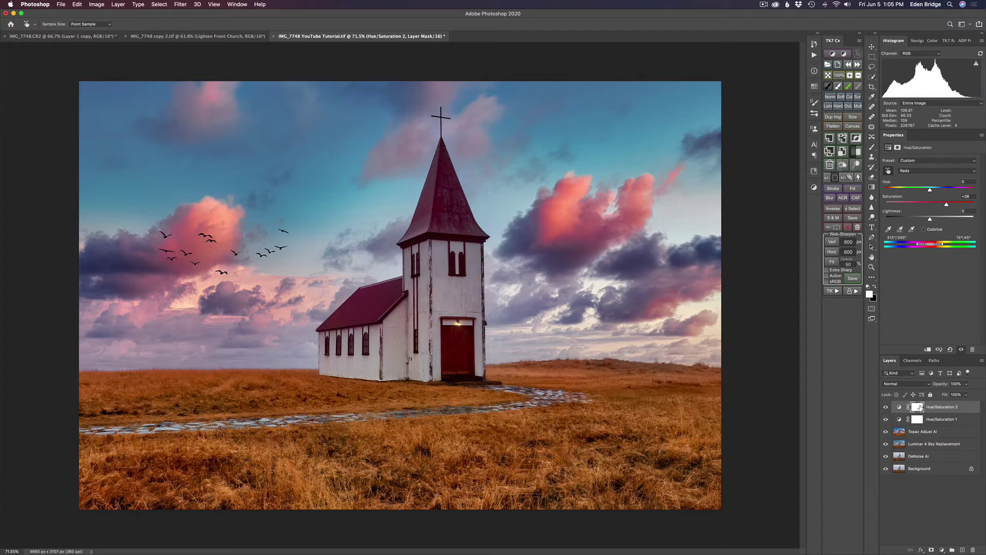
key("super+i")
Paint the red boost onto the church's roof, door and steeple at 100% brush opacity, and set the layer opacity to 70%.
key("b")
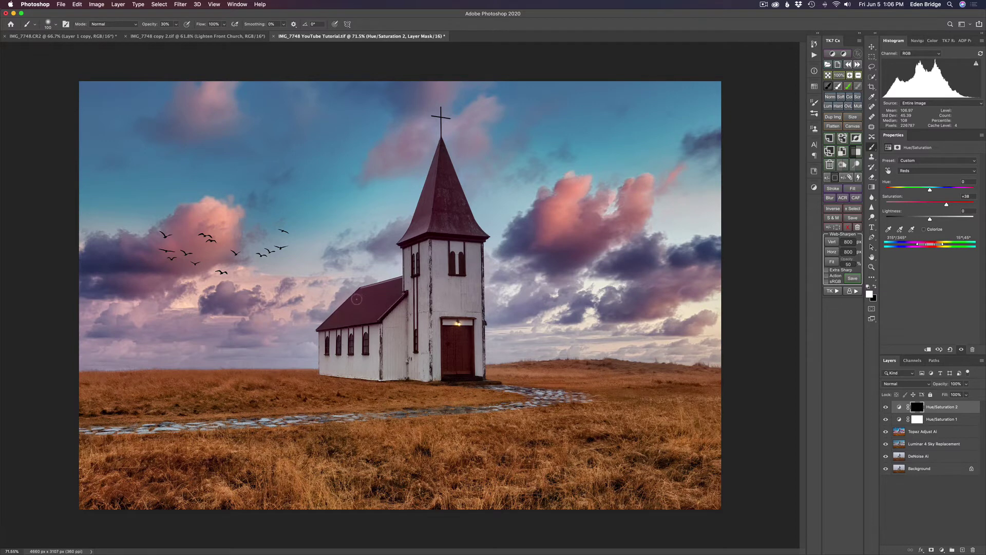
key("0")
left_click_drag(363, 297, 362, 297)
mouse_move(397, 292)
left_mouse_down()
mouse_move(379, 307)
mouse_move(396, 288)
left_mouse_up()
mouse_move(449, 334)
left_mouse_down()
mouse_move(447, 366)
mouse_move(453, 353)
left_mouse_up()
left_click_drag(409, 236, 426, 204)
mouse_move(433, 230)
left_mouse_down()
mouse_move(408, 240)
mouse_move(437, 232)
left_mouse_up()
left_click_drag(944, 385, 843, 373)
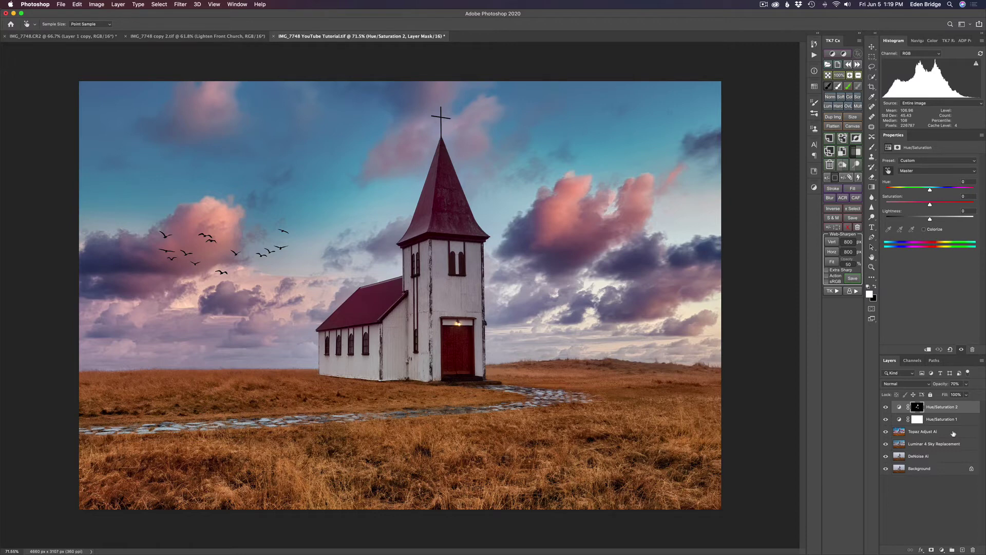
Group both Hue/Saturation layers and the Topaz Adjust AI layer as Adjust AI, and check the group's contents.
left_click(952, 433, "shift")
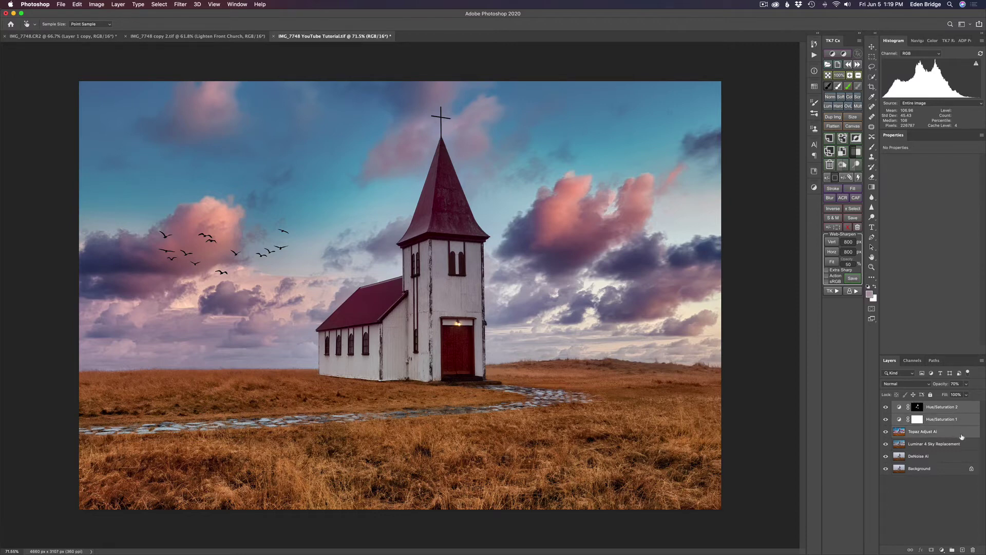
right_click(968, 409)
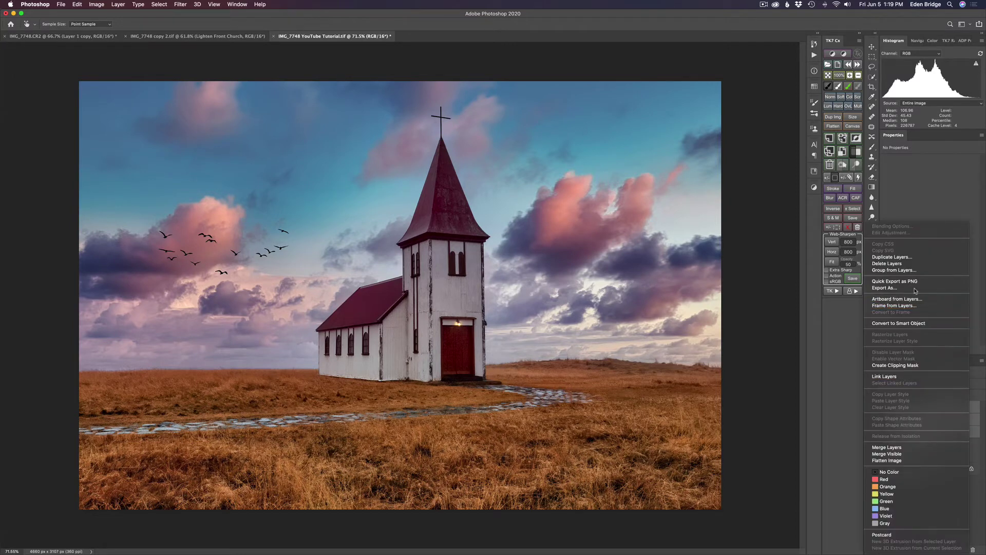
left_click(896, 270)
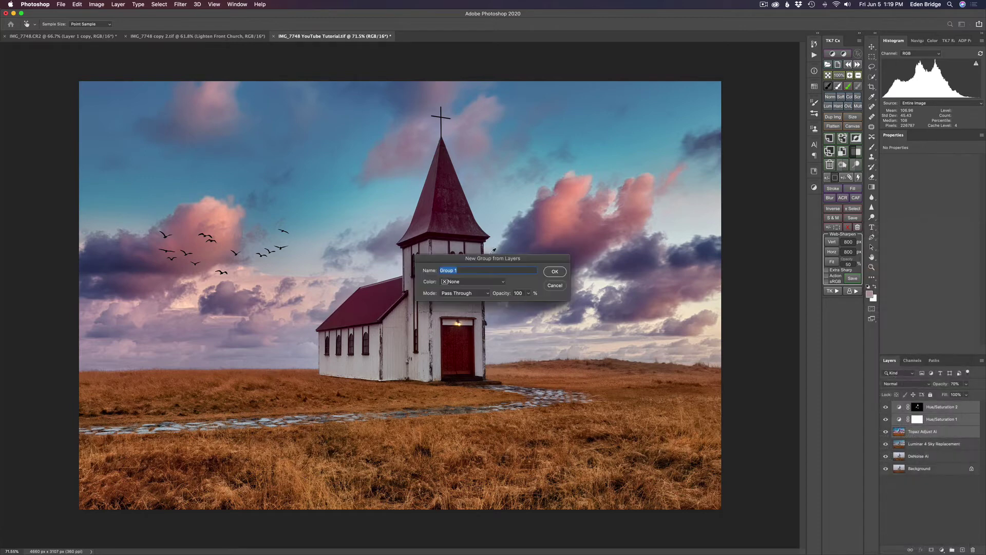
type("Adjust Ai")
left_click(553, 272)
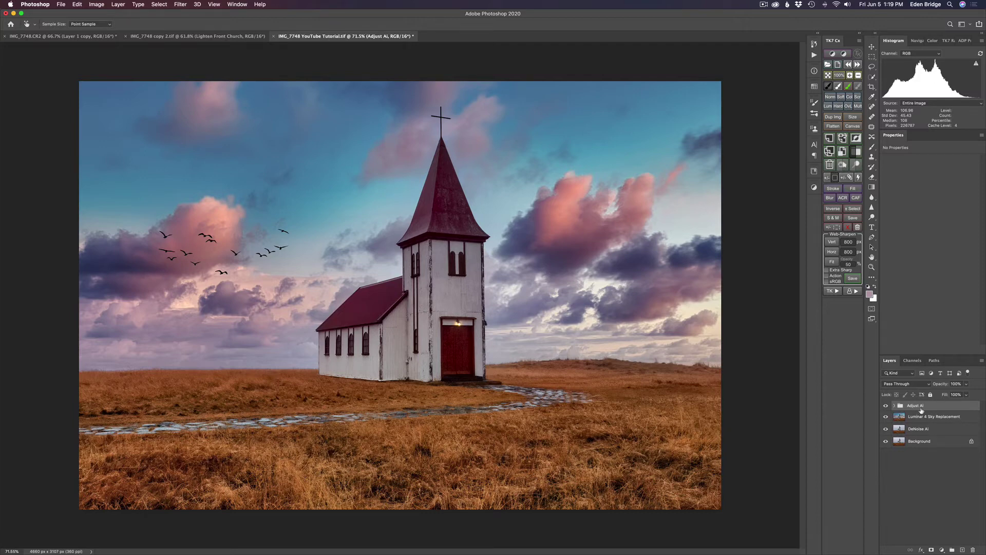
left_click(894, 406)
left_click(894, 405)
Set the Adjust AI group's opacity to 61%, comparing the image with the group hidden and shown.
left_click(885, 406)
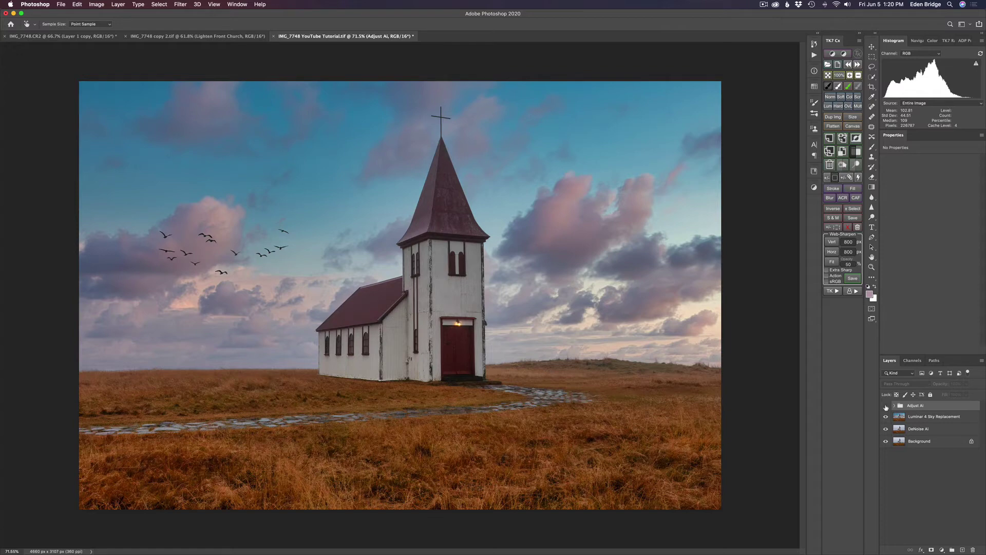
left_click(885, 406)
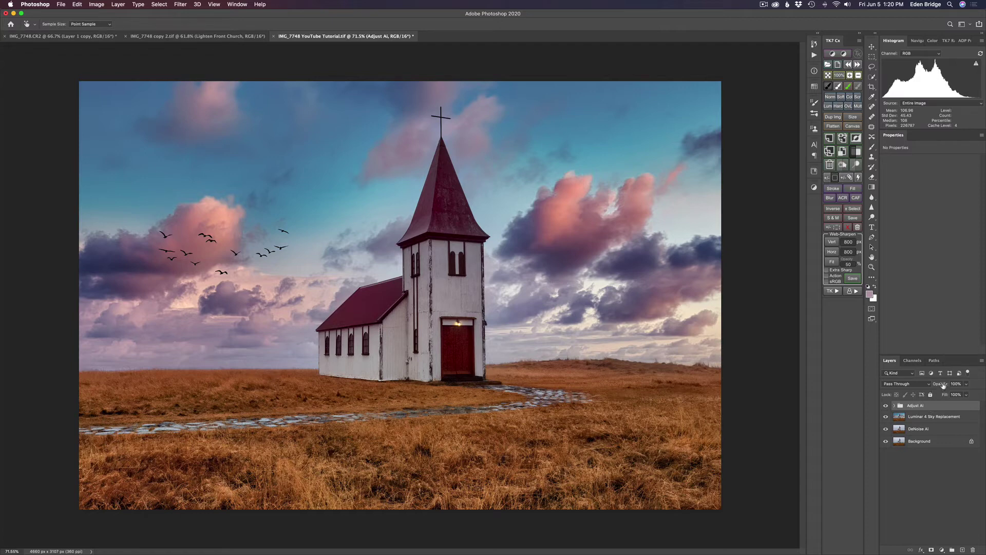
left_click_drag(941, 384, 842, 384)
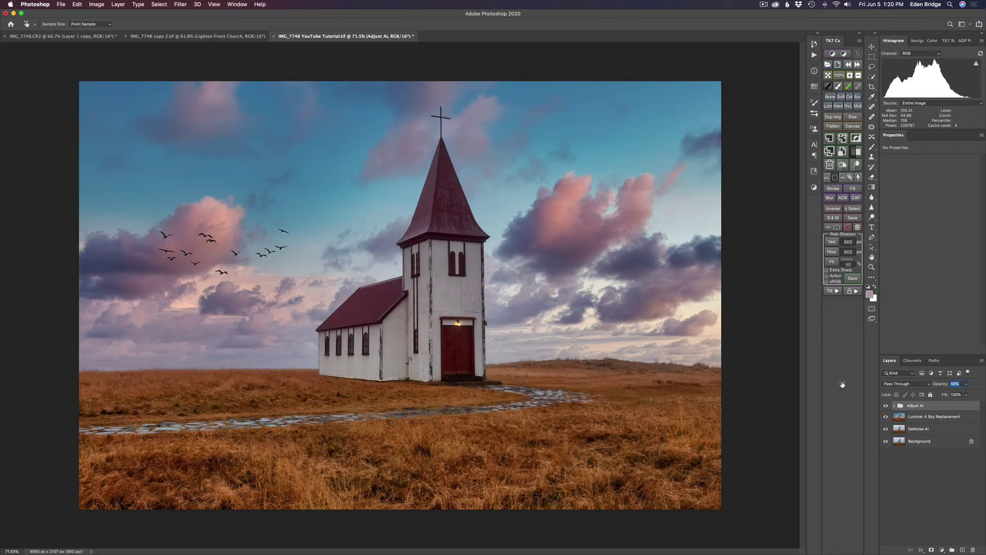
left_click_drag(842, 384, 844, 384)
left_click(886, 406)
left_click(886, 407)
left_click(180, 5)
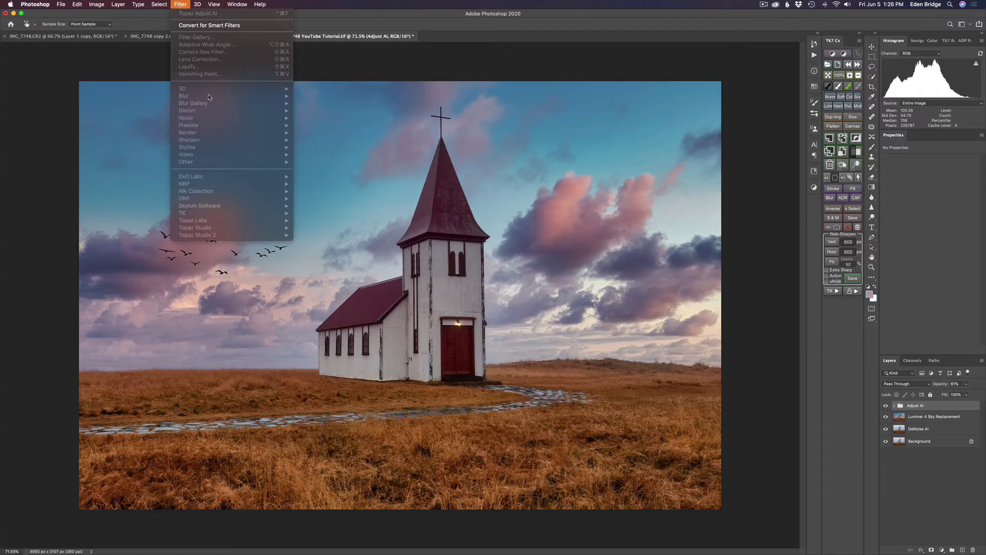
left_click(361, 30)
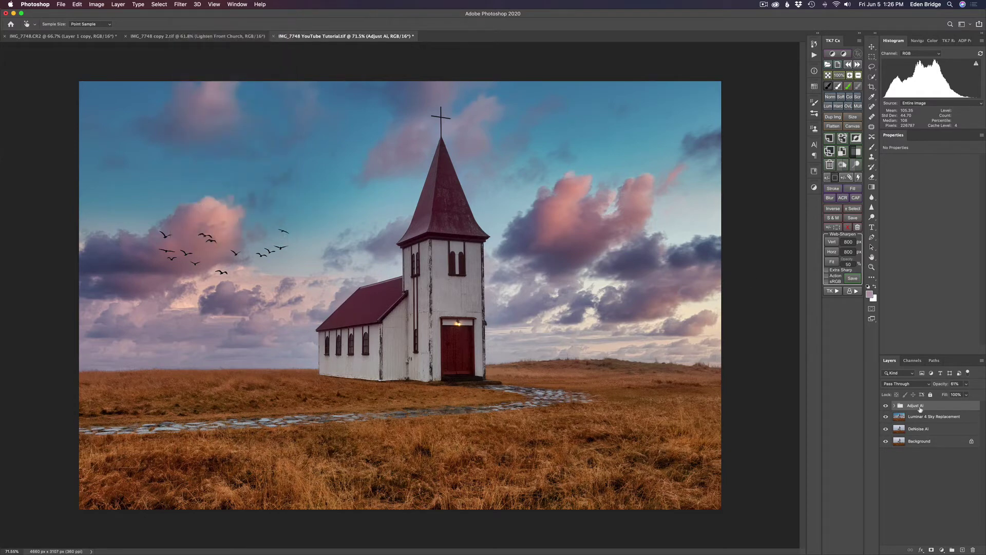
left_click(894, 405)
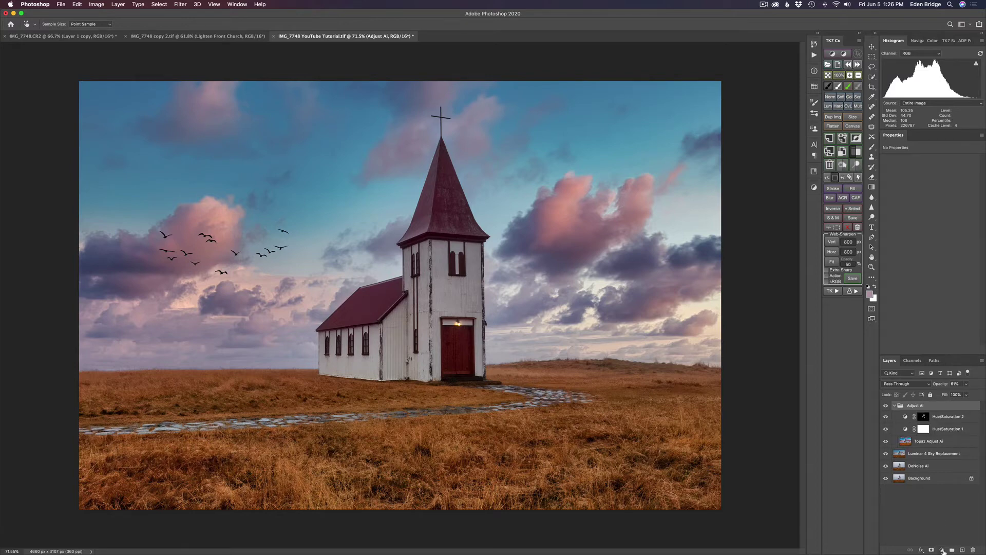
left_click(895, 406)
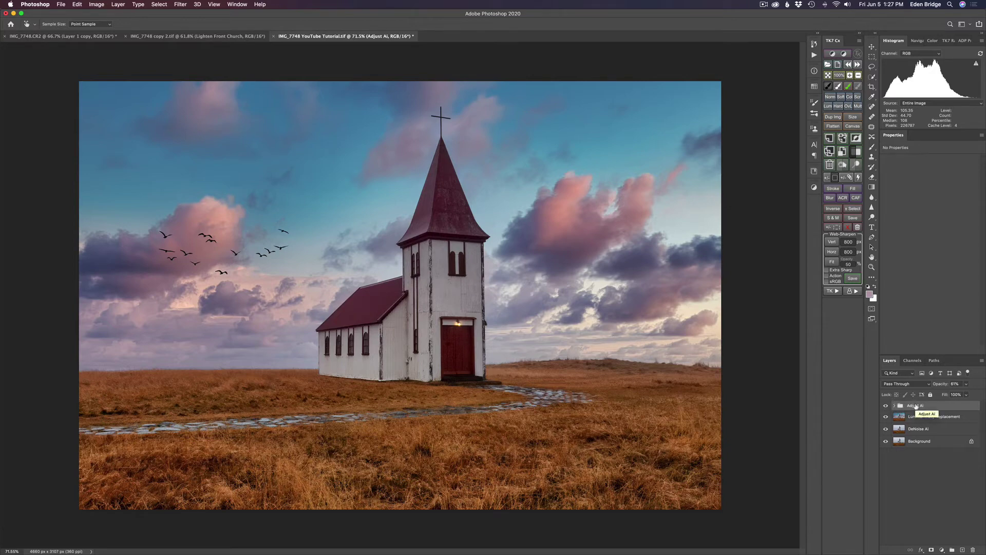
Stamp all visible layers into a new layer and rename it NIK Glamour Glow.
key("alt+shift+super+e")
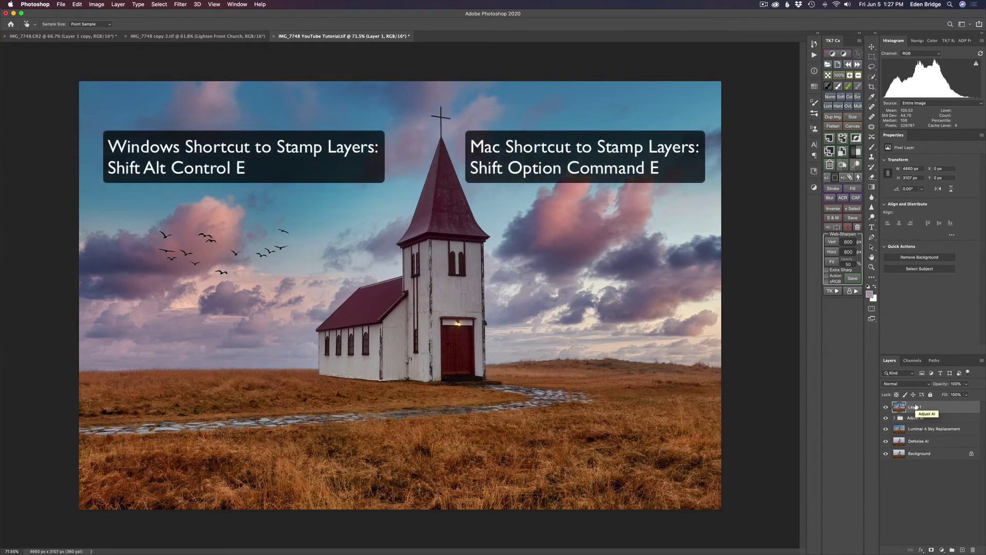
double_click(919, 407)
type("NIK Glamour Glow")
key("Return")
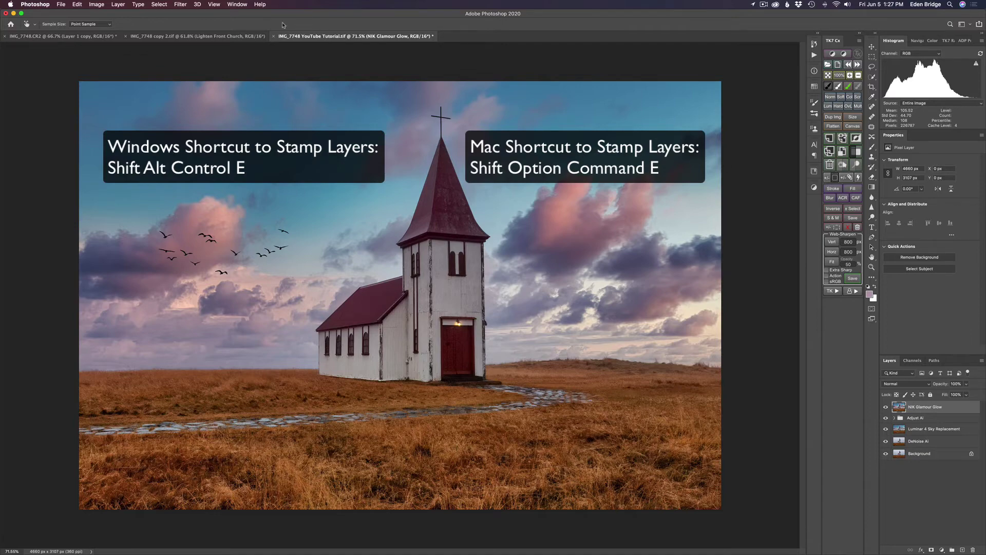
Open the NIK Glamour Glow layer in Color Efex Pro 4 and choose the Glamour Glow filter.
left_click(181, 5)
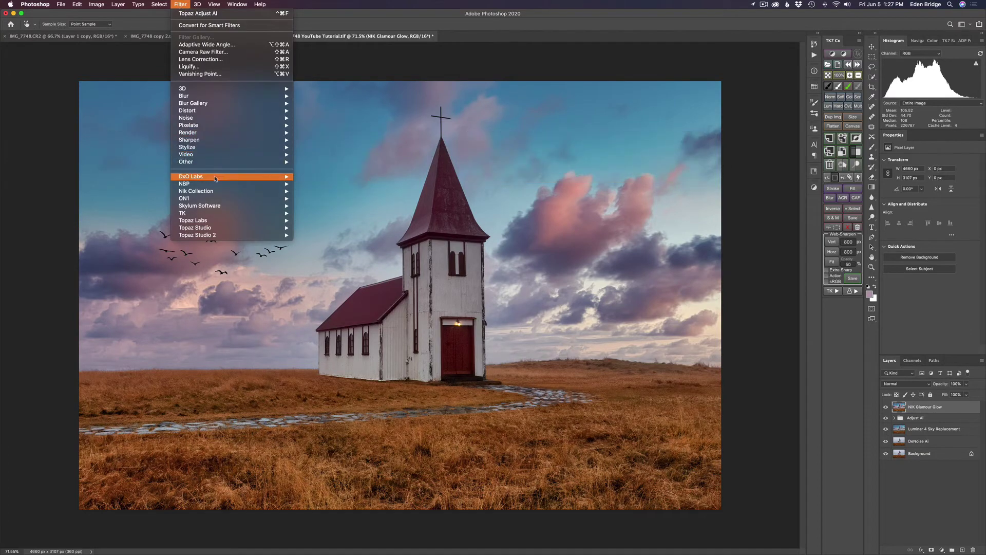
mouse_move(221, 193)
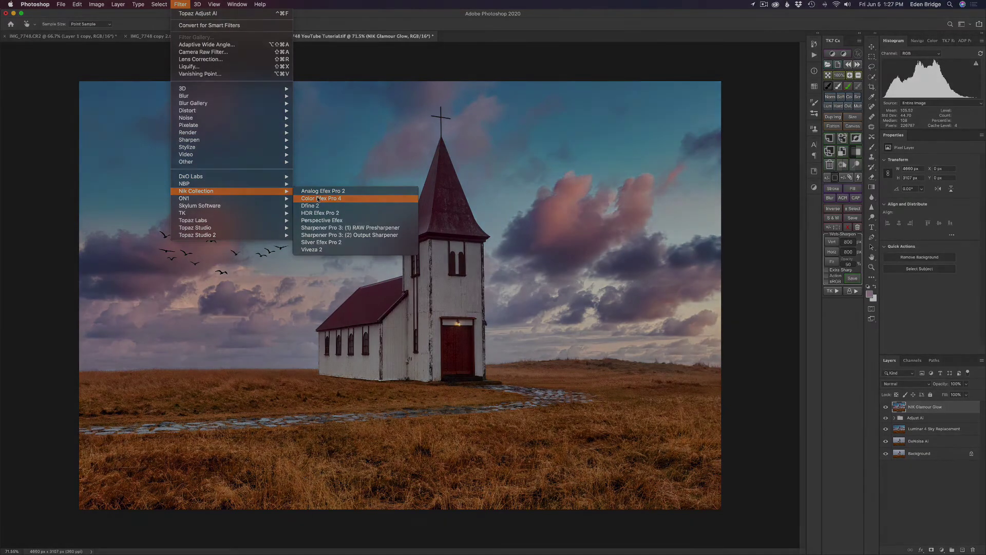
left_click(317, 199)
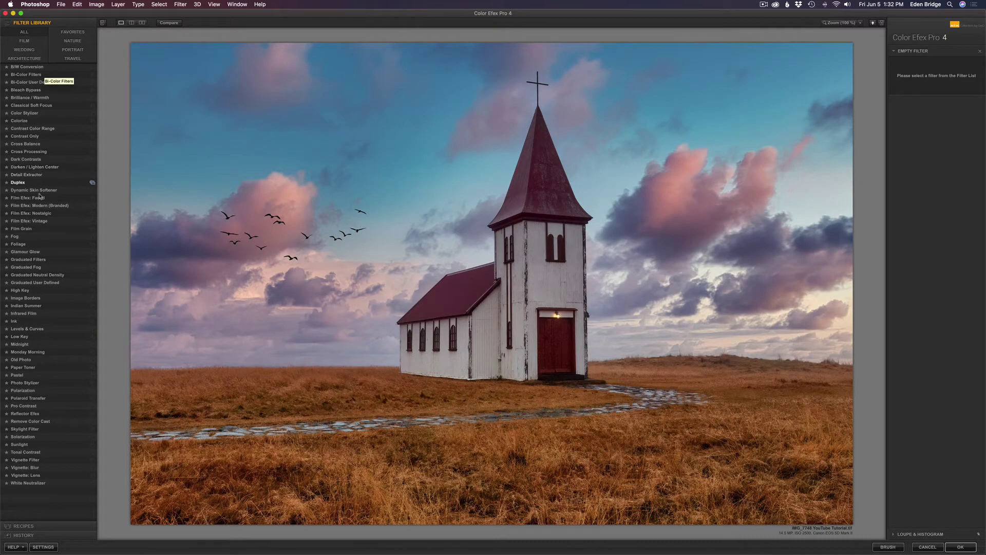
left_click(33, 253)
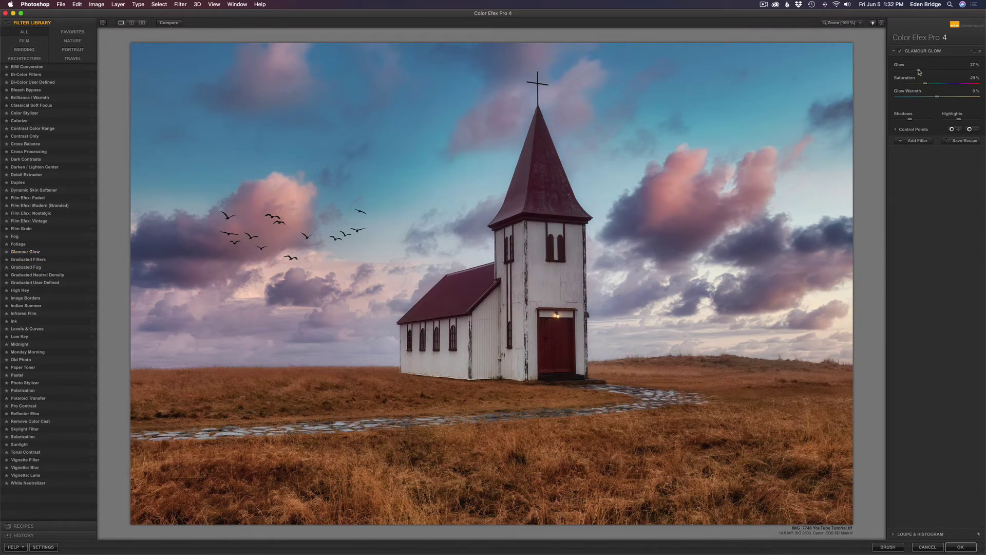
Set the filter's Glow to 39%, raise the Shadows slider slightly and lower the Highlights slider slightly.
left_click_drag(918, 71, 929, 73)
mouse_move(911, 122)
left_click_drag(910, 121, 901, 120)
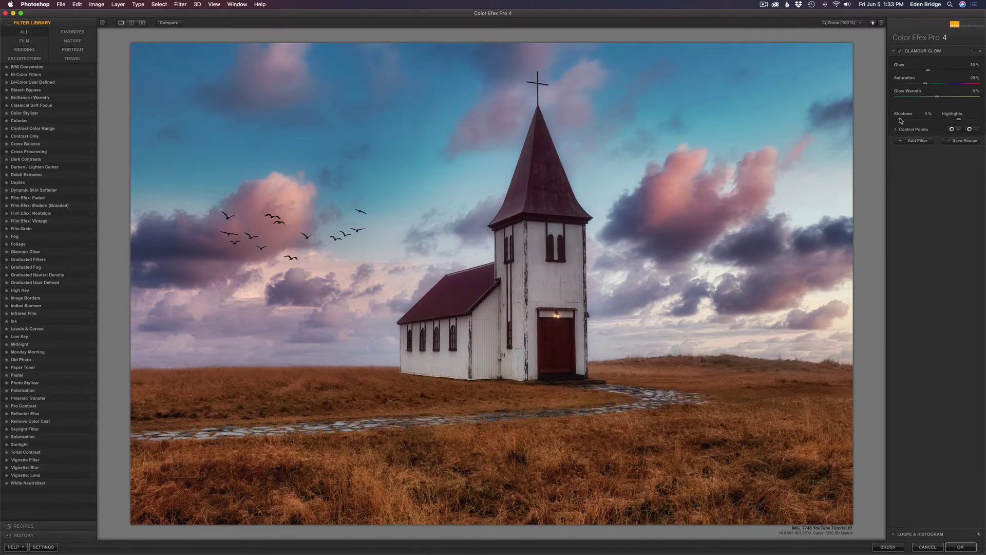
left_click_drag(900, 120, 953, 122)
Place negative control points on the church's steeple, walls, door and side roof to keep the glow off the building.
left_click(970, 130)
left_click(545, 160)
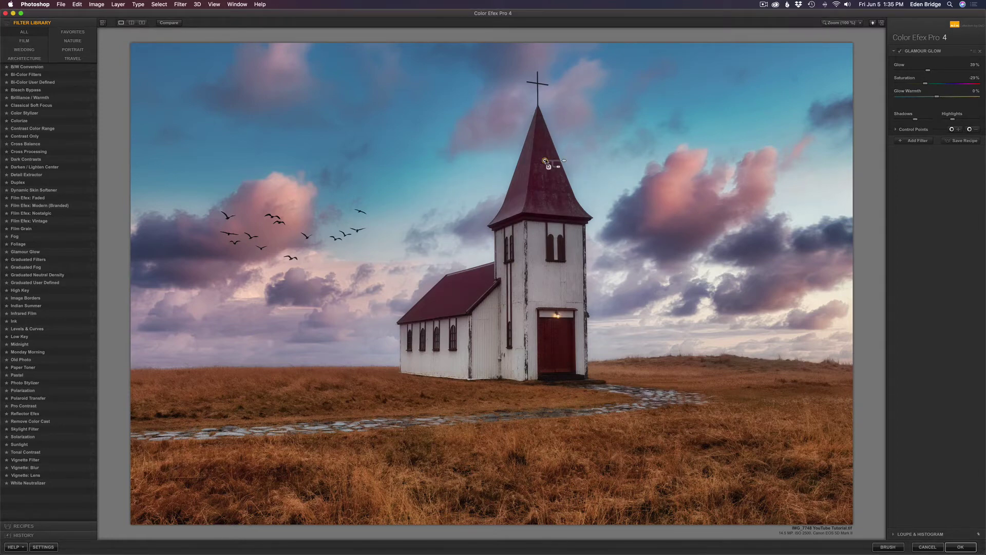
mouse_move(545, 161)
left_click_drag(545, 160, 543, 233)
left_click_drag(541, 257, 450, 300)
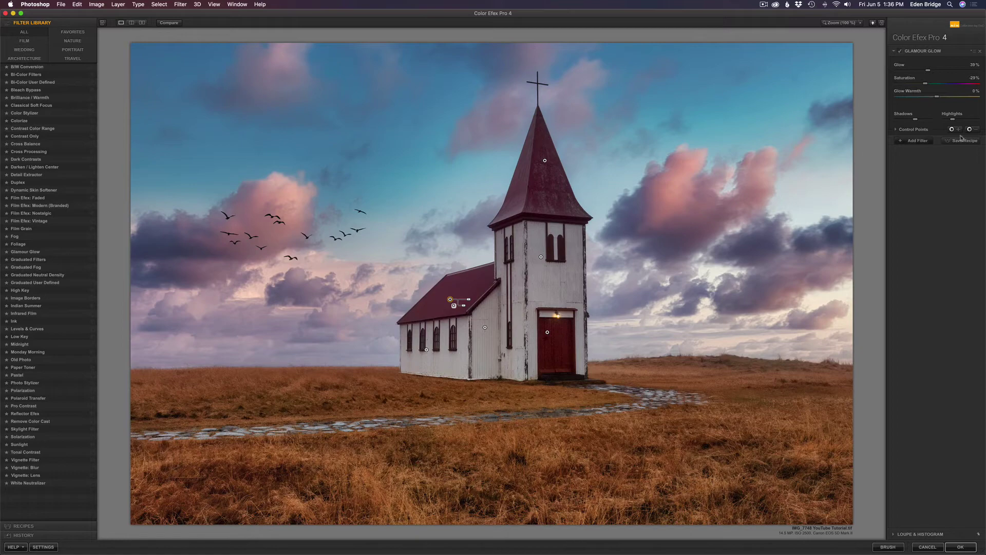
Compare the Glamour Glow result with the original image and apply the filter.
left_click(169, 22)
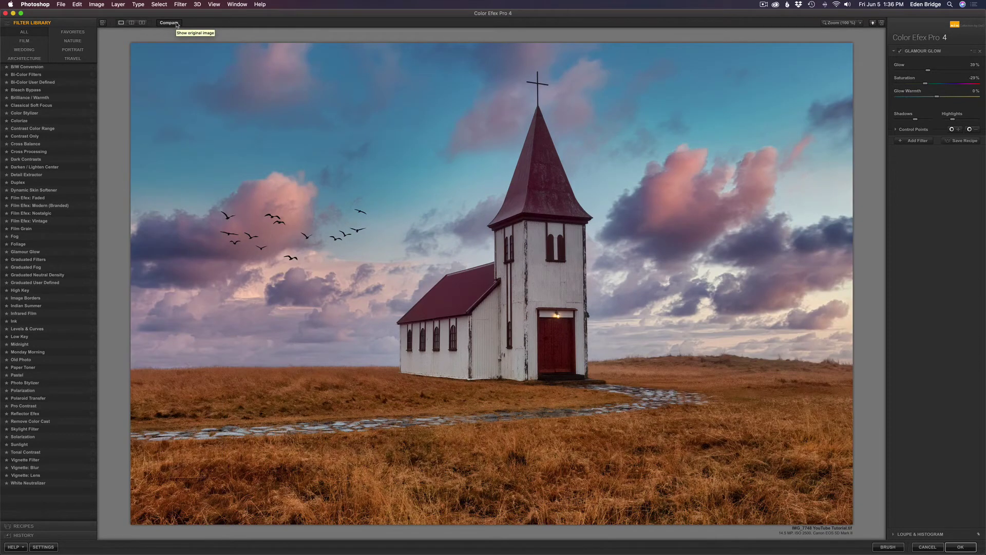
left_click(177, 24)
left_click(176, 24)
left_click(177, 24)
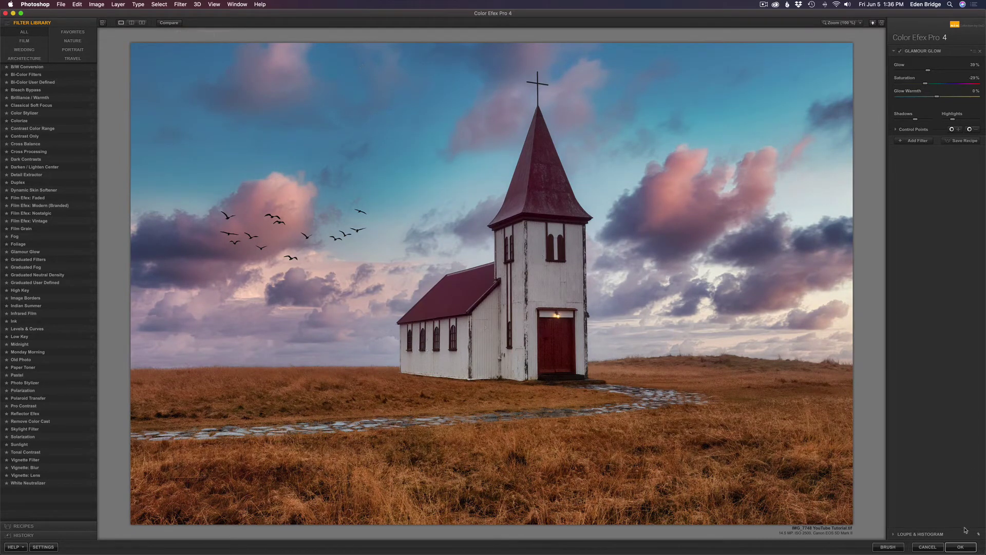
left_click(966, 547)
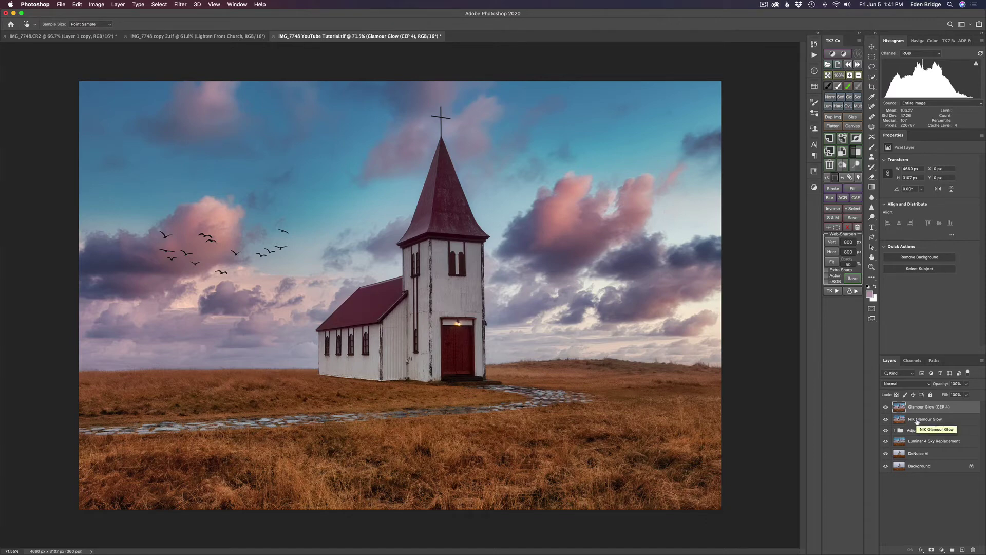
Delete the redundant NIK Glamour Glow layer beneath the Glamour Glow (CEP 4) layer.
left_click(178, 5)
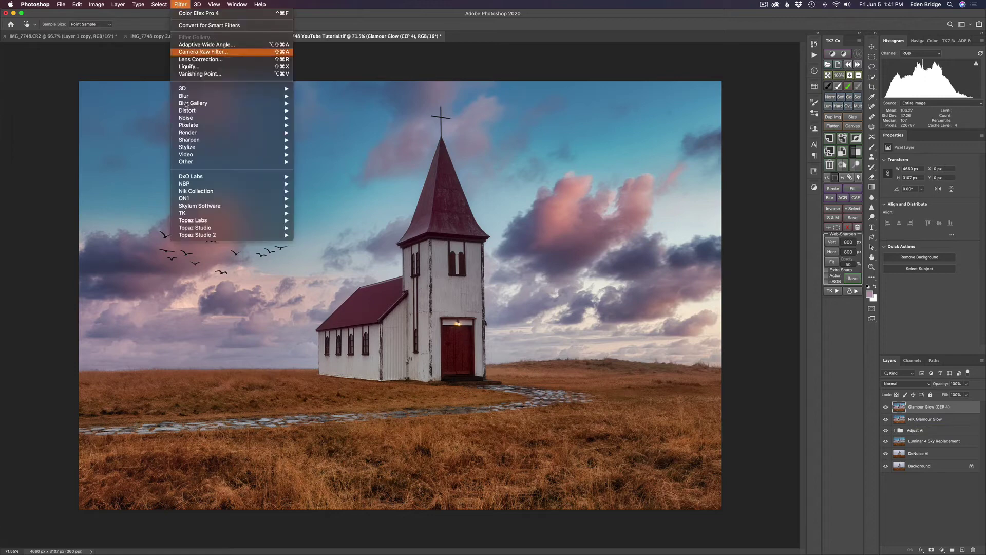
left_click(407, 26)
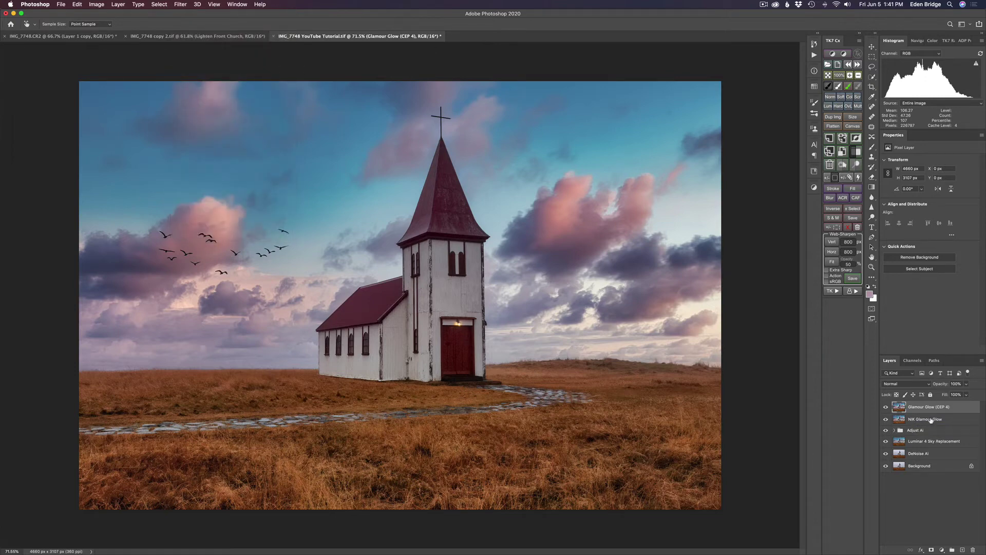
left_click(924, 420)
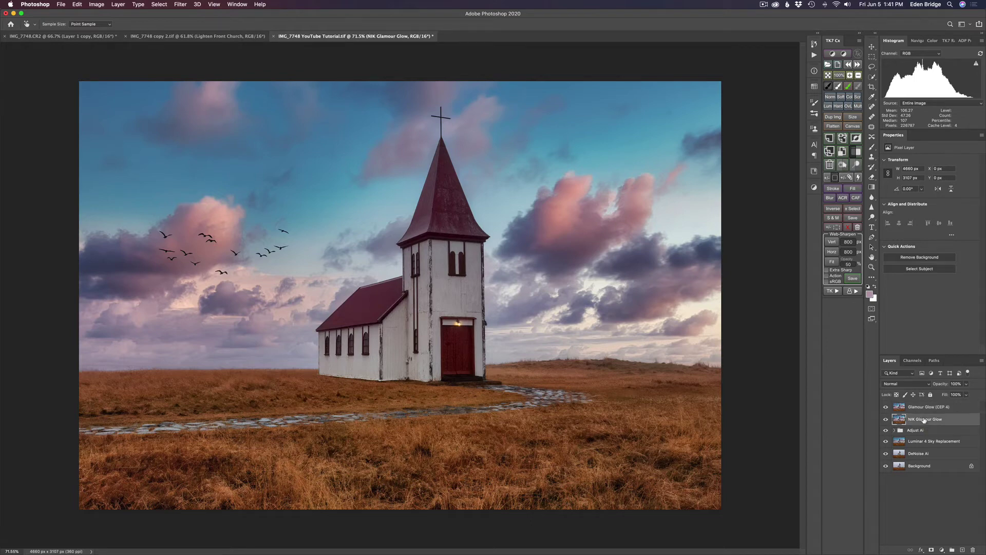
left_click(974, 549)
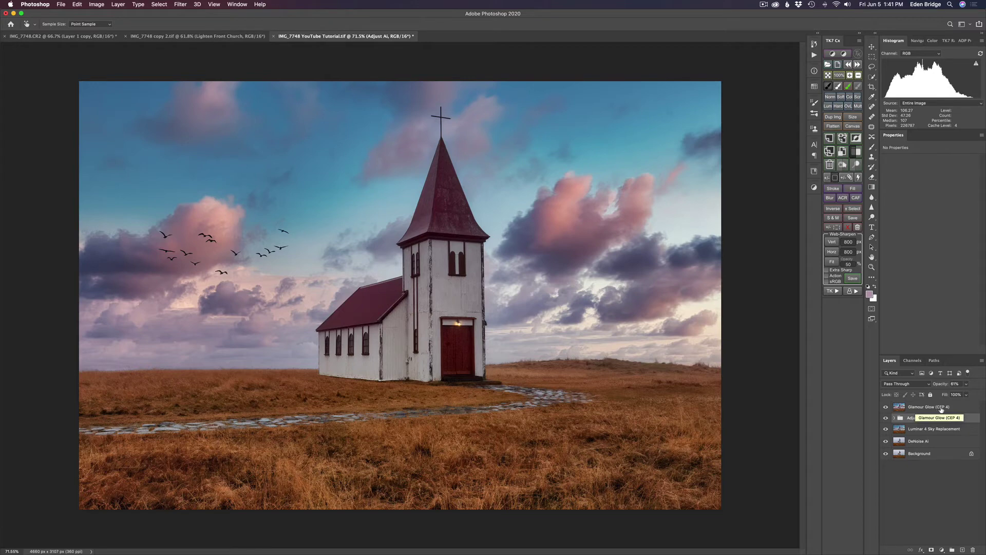
Add a layer mask to the Glamour Glow (CEP 4) layer and paint black over the grassy foreground with a large brush to hide the glow there.
left_click(885, 408)
left_click(886, 407)
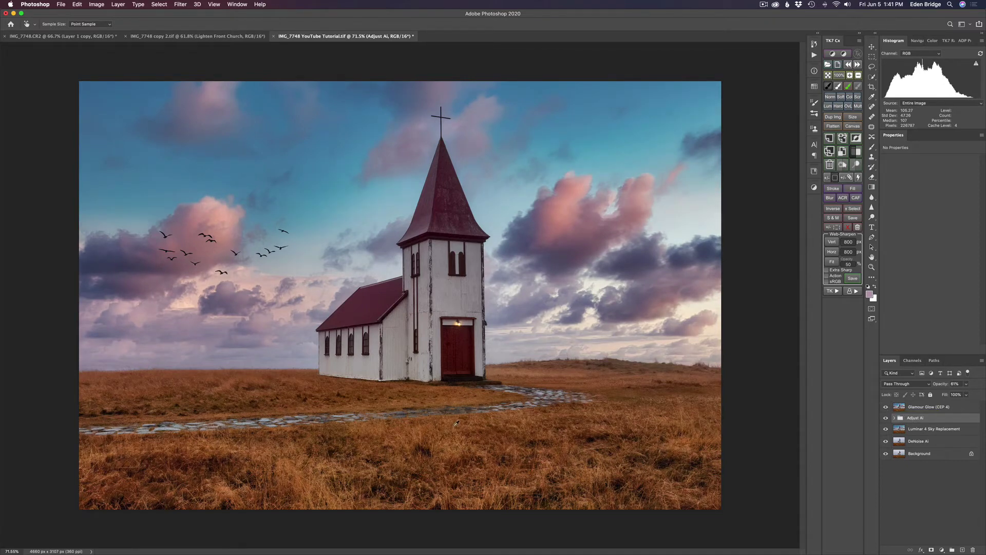
left_click(920, 407)
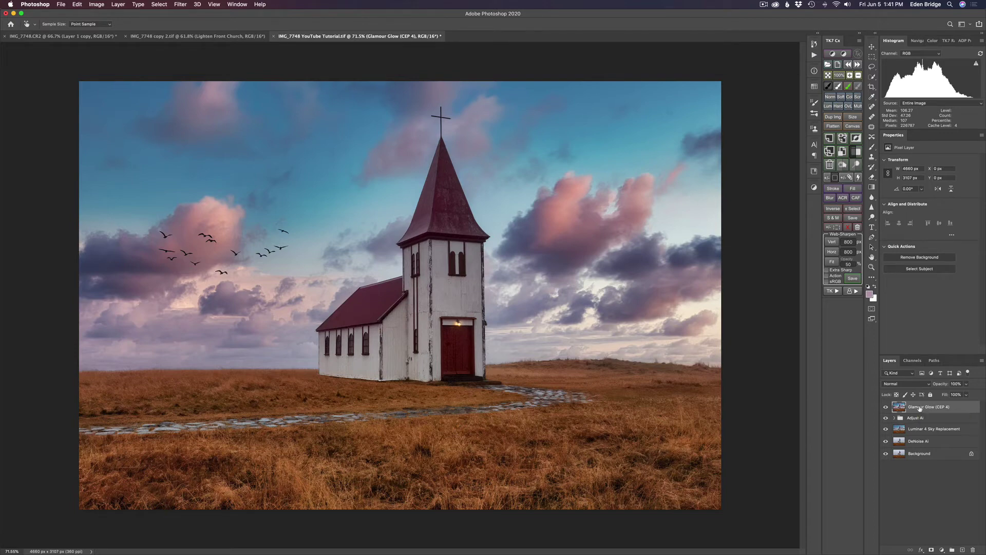
left_click(931, 550)
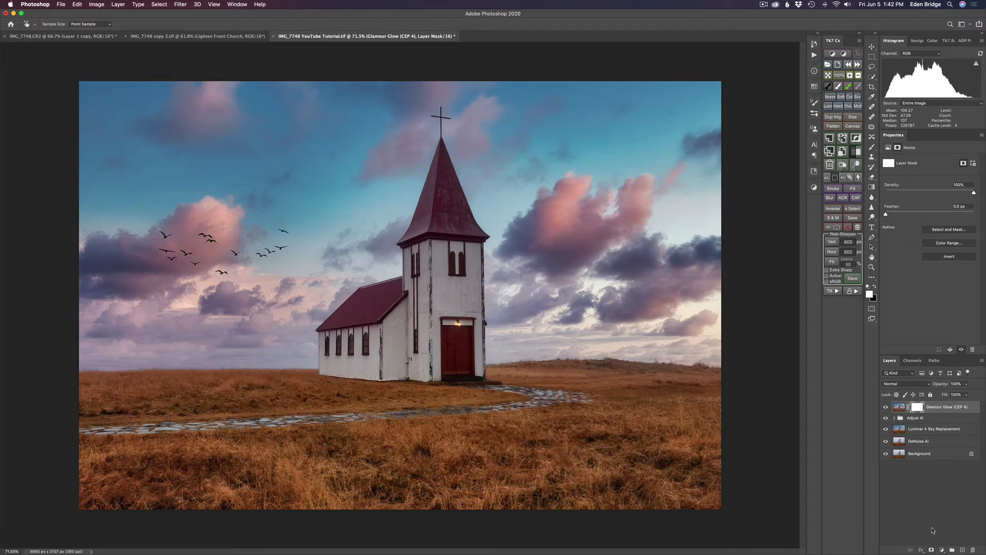
key("b")
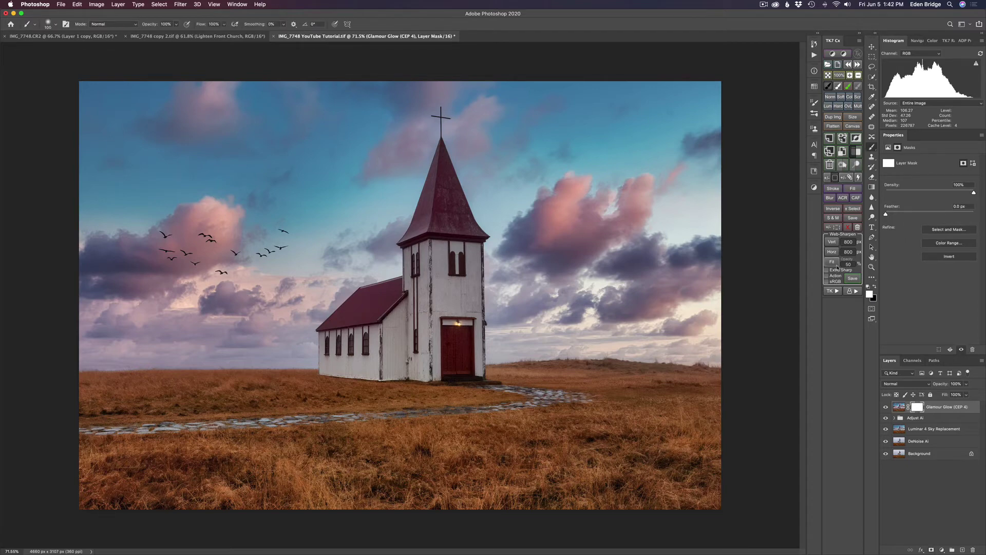
key("x")
left_click_drag(286, 416, 348, 421, "ctrl+alt")
mouse_move(728, 454)
left_mouse_down()
mouse_move(624, 512)
mouse_move(598, 508)
left_mouse_up()
Lower the Glamour Glow (CEP 4) layer's opacity and compare the image with and without the masked glow.
left_click(886, 408)
left_click(886, 408)
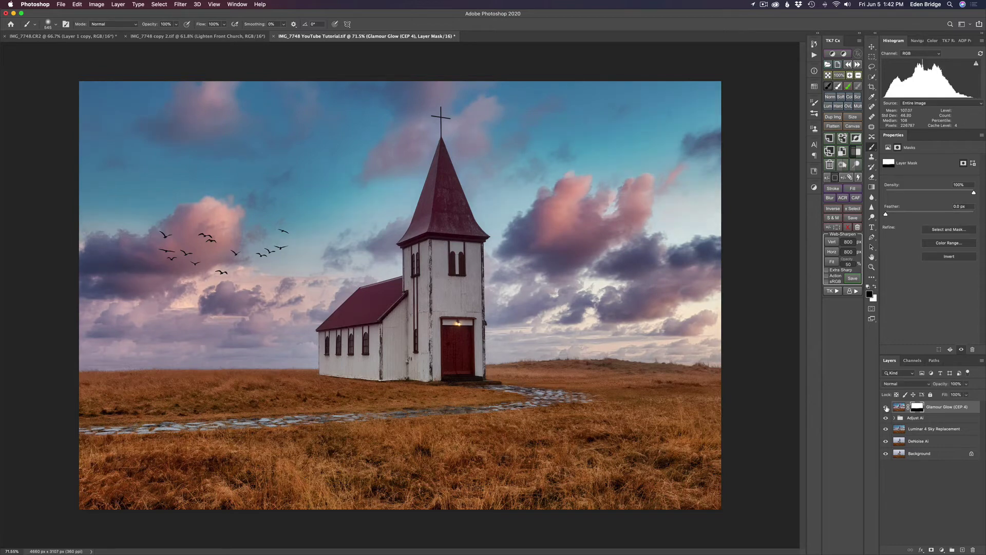
left_click(886, 409)
left_click(886, 408)
left_click_drag(942, 386, 858, 380)
left_click(885, 409)
left_click(886, 409)
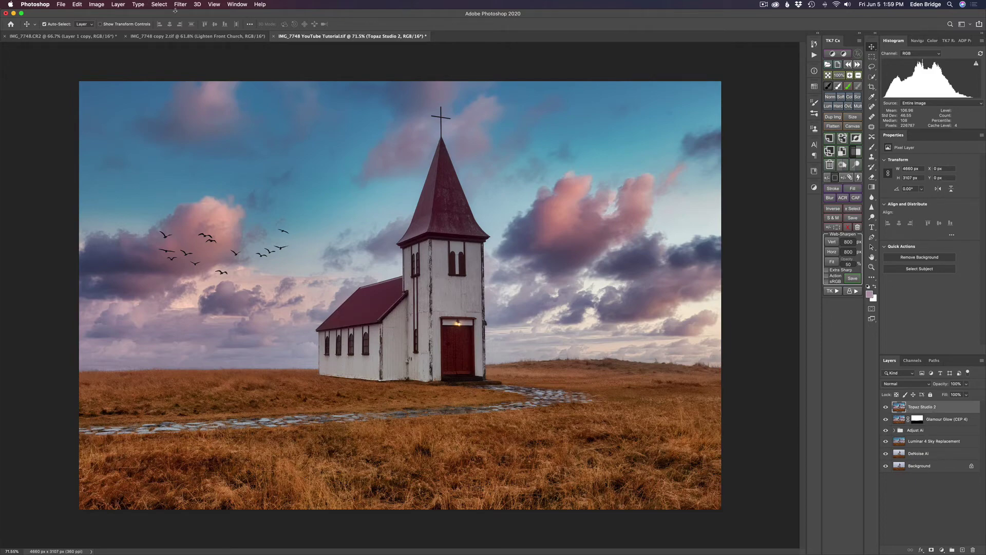
Open the Topaz Studio 2 layer in the Topaz Studio 2 plug-in and add a Precision Contrast filter.
left_click(180, 5)
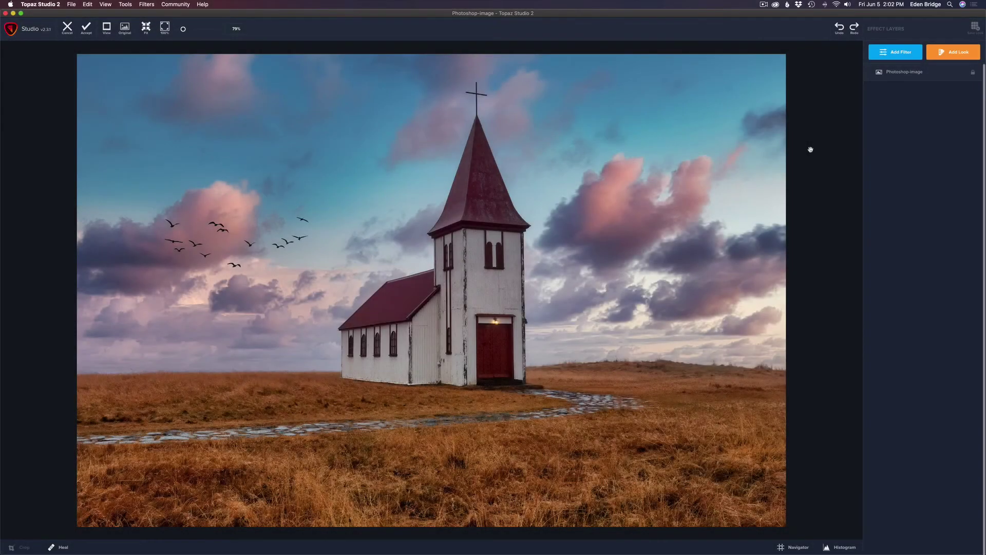
left_click(903, 54)
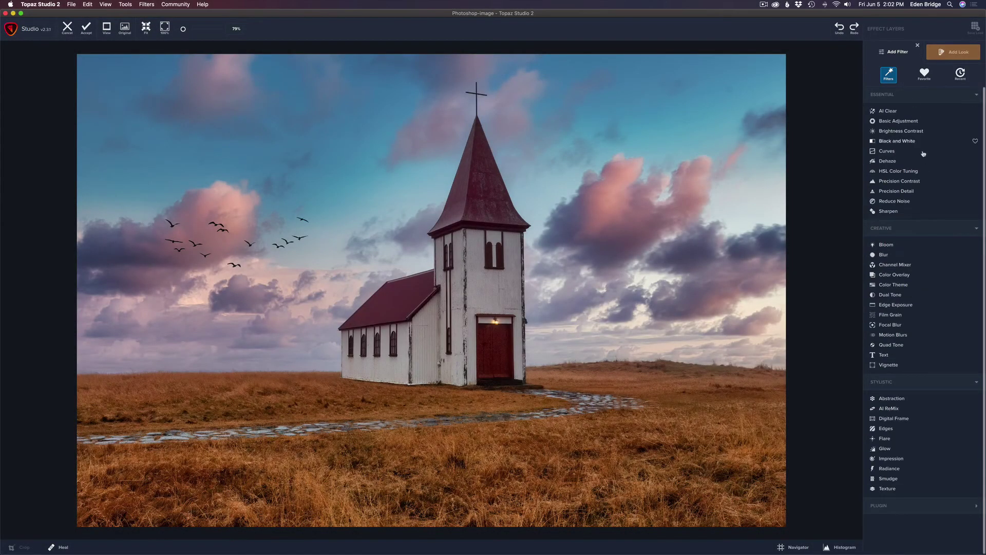
left_click(914, 180)
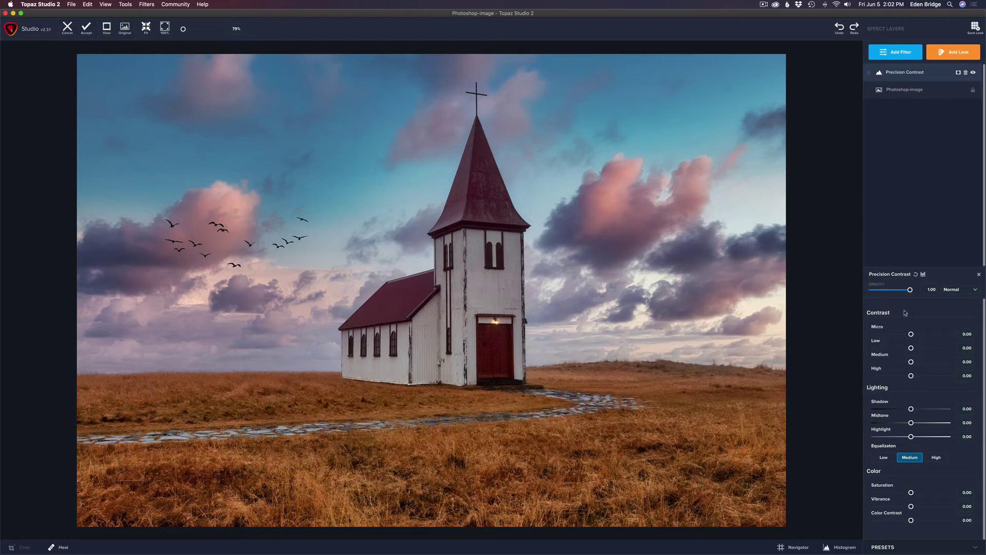
Set Precision Contrast's Micro to 0.34, Low to 0.17, Medium to 0.11, Midtone to 0.20 and Saturation to 0.33.
mouse_move(911, 334)
left_mouse_down()
mouse_move(929, 338)
mouse_move(916, 348)
left_mouse_up()
left_click_drag(916, 348, 915, 364)
left_click_drag(913, 424, 918, 424)
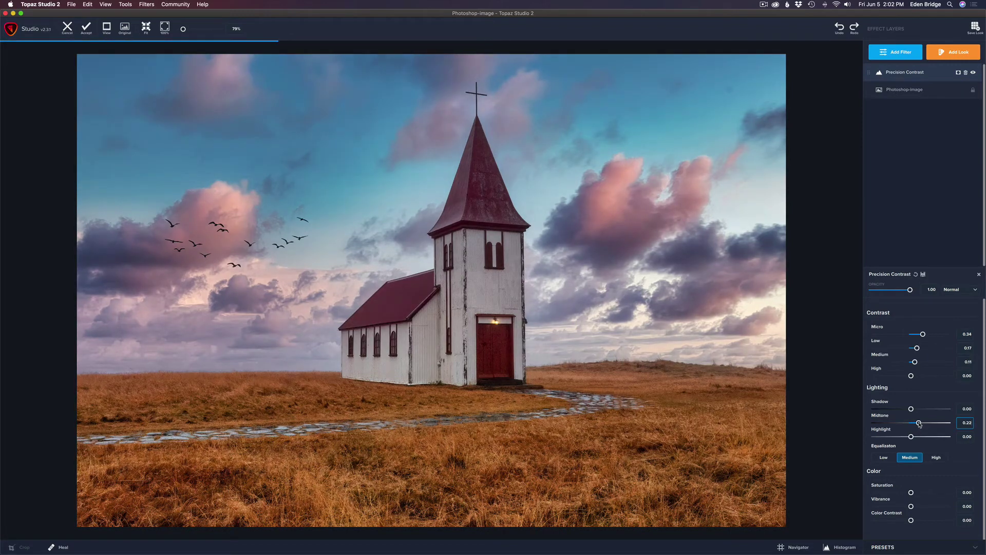
key("super+a")
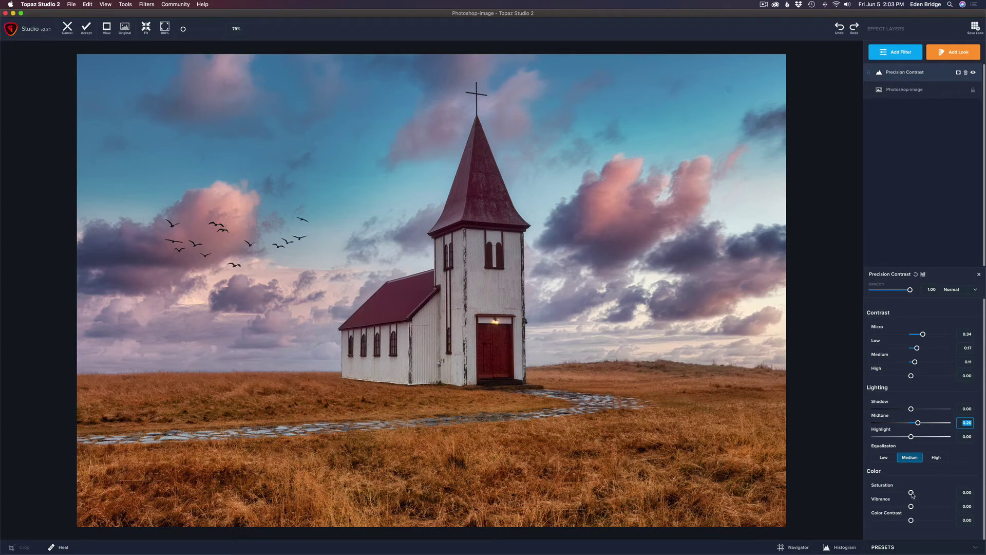
left_click_drag(912, 493, 923, 496)
Add a mask to the Precision Contrast filter and make it fully black to hide the effect.
left_click(958, 72)
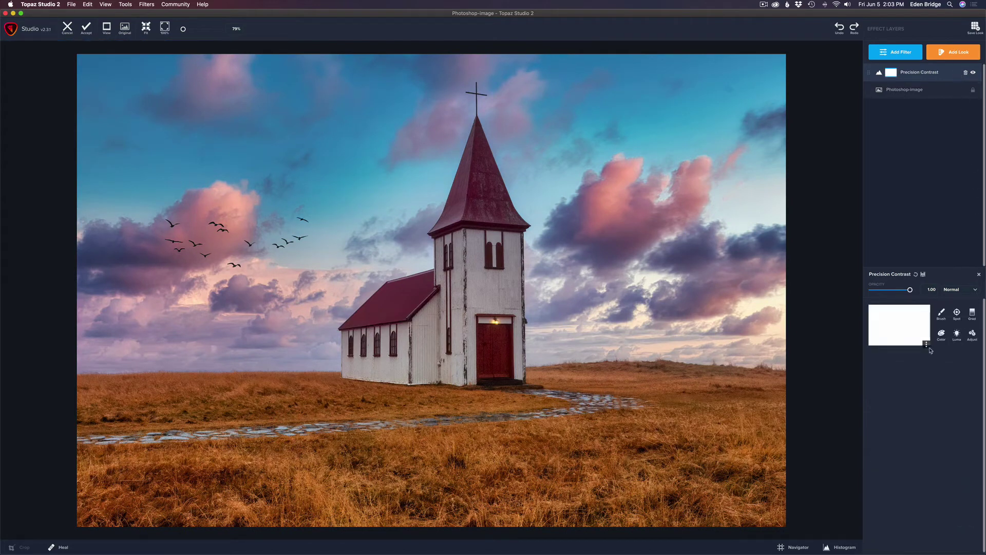
left_click(927, 344)
left_click(929, 385)
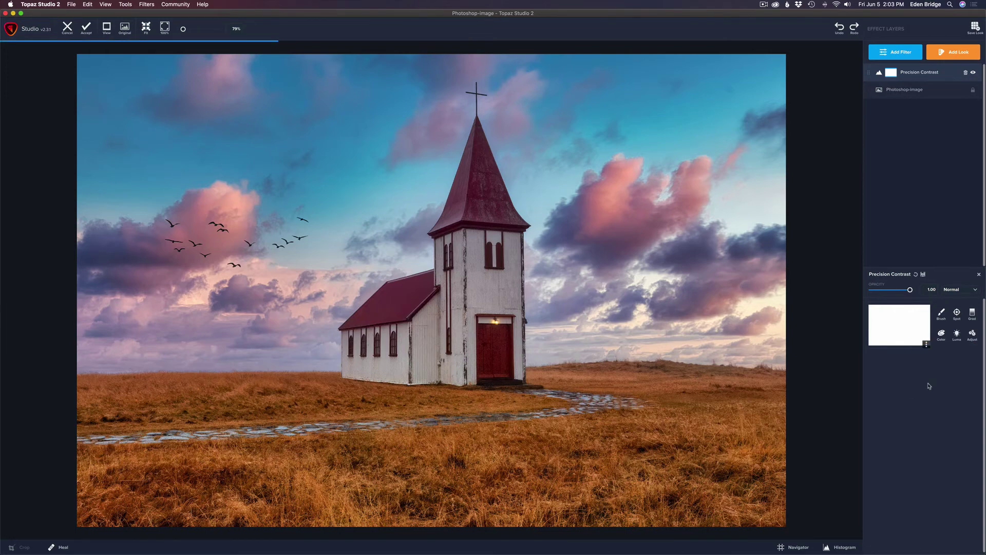
Paint the church white on the mask with transparency 1.00, radius 0.19 and softness 0.32, using a smaller radius at the steeple's tip.
left_click(942, 314)
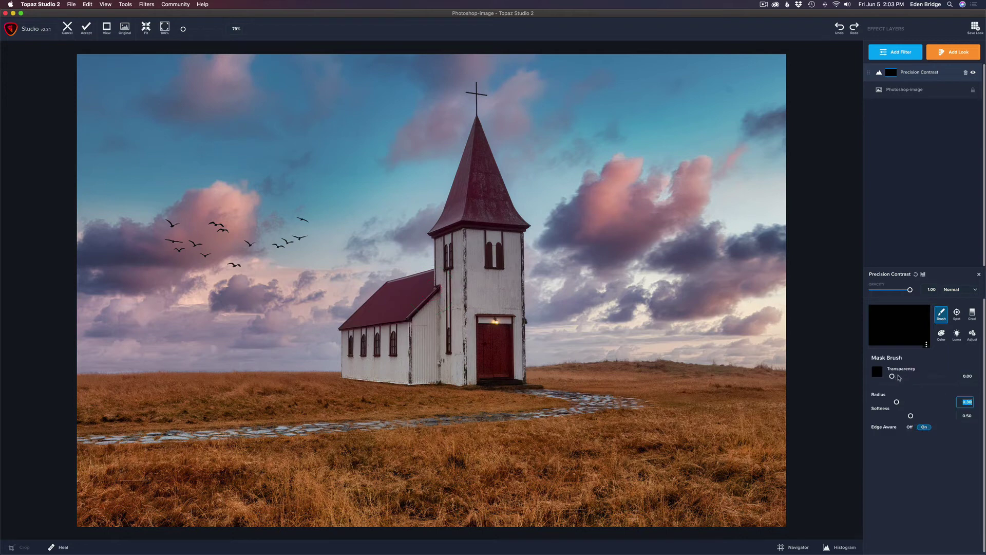
left_click_drag(892, 377, 946, 377)
left_click_drag(896, 401, 899, 417)
left_click(910, 417)
mouse_move(391, 293)
left_mouse_down()
mouse_move(362, 303)
mouse_move(345, 336)
mouse_move(354, 367)
mouse_move(416, 379)
mouse_move(430, 362)
mouse_move(438, 282)
mouse_move(380, 324)
mouse_move(383, 354)
mouse_move(355, 367)
mouse_move(403, 331)
mouse_move(411, 359)
mouse_move(470, 371)
mouse_move(457, 381)
mouse_move(506, 373)
mouse_move(510, 236)
mouse_move(521, 226)
mouse_move(478, 148)
mouse_move(442, 254)
mouse_move(451, 308)
mouse_move(444, 353)
mouse_move(490, 349)
mouse_move(491, 239)
mouse_move(474, 252)
mouse_move(460, 348)
left_mouse_up()
left_click_drag(503, 304, 482, 288)
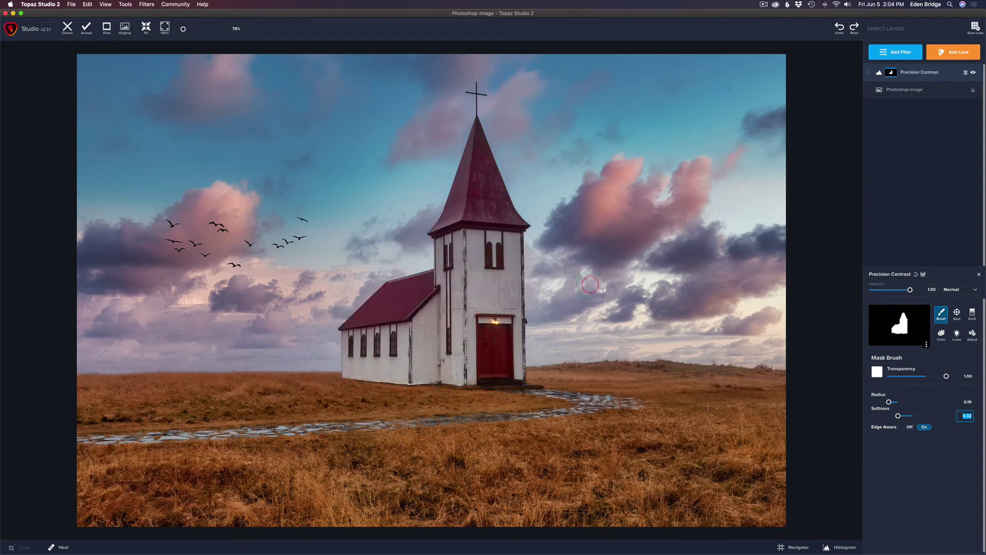
left_click_drag(889, 402, 879, 403)
mouse_move(477, 121)
left_mouse_down()
mouse_move(473, 163)
mouse_move(483, 124)
left_mouse_up()
Lower Precision Contrast's Midtone lighting slightly and compare the church with and without the filter.
left_click(974, 74)
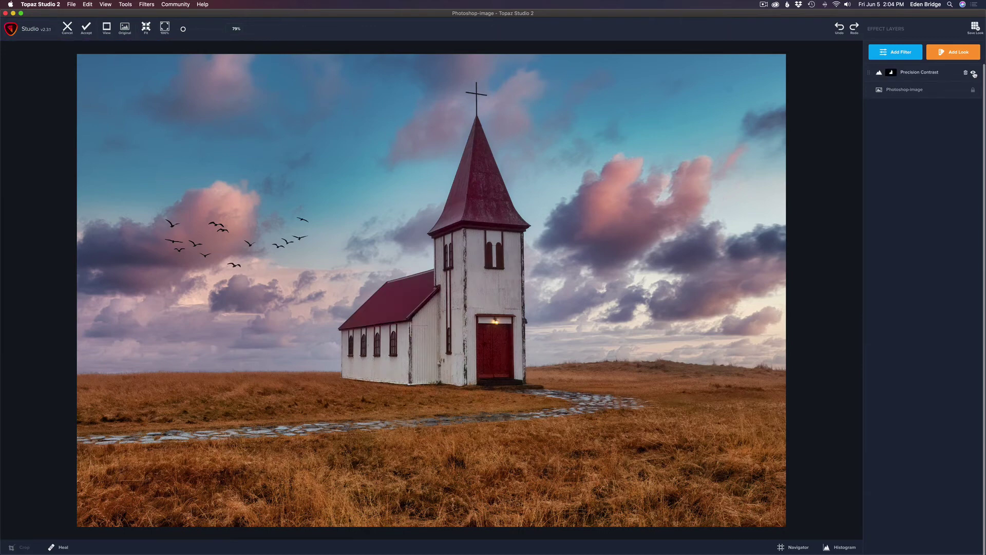
left_click(924, 74)
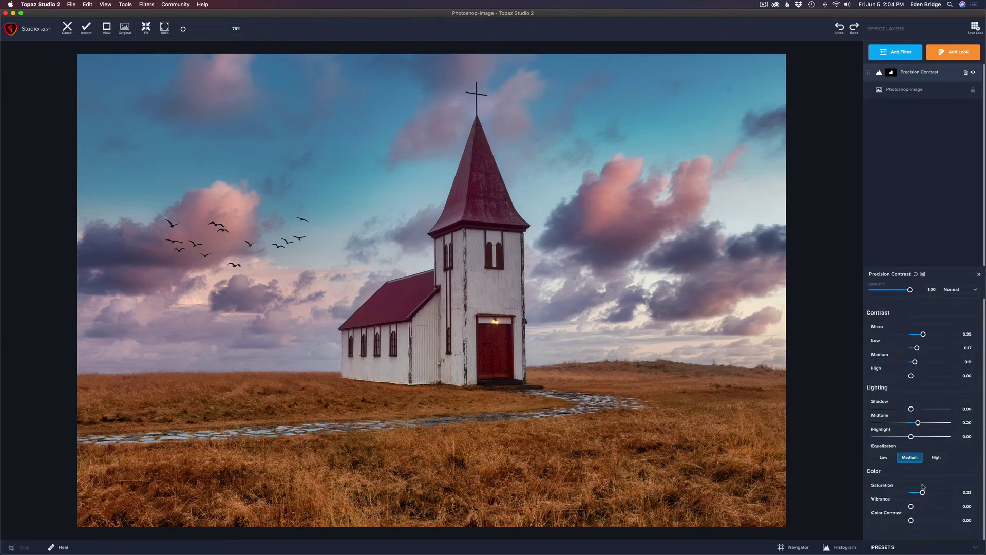
left_click_drag(919, 422, 917, 424)
left_click(974, 73)
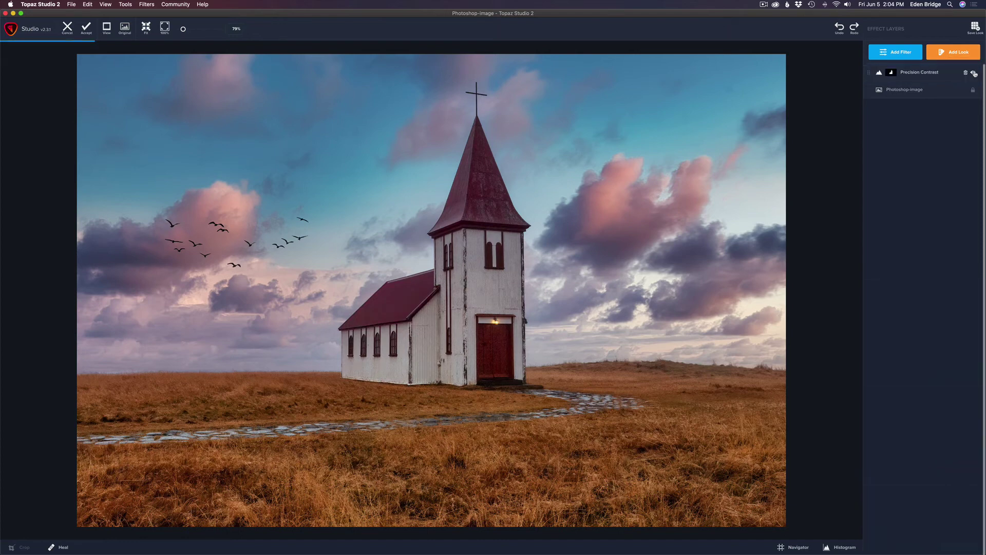
left_click(974, 73)
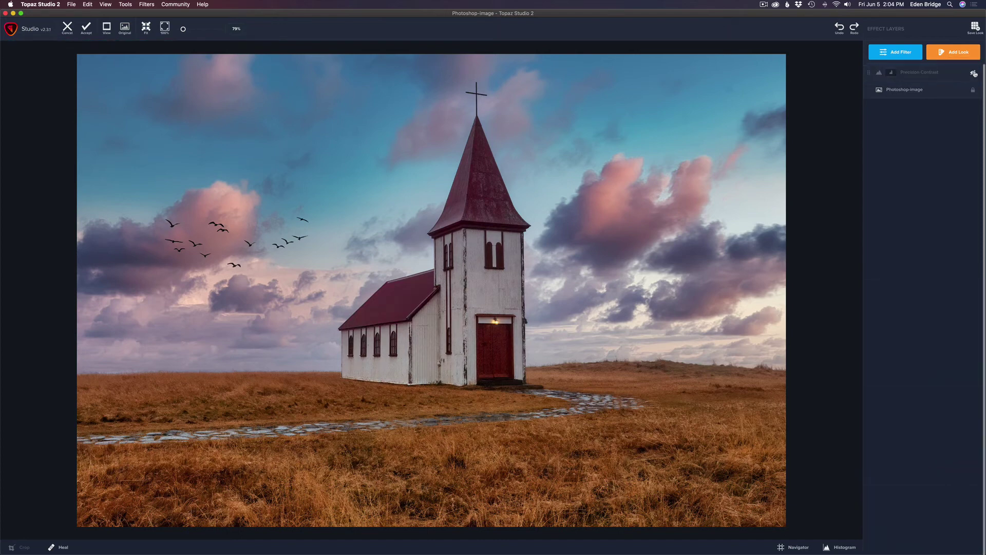
left_click(974, 73)
Add a Flare filter and place a Standard star on the lamp above the church door.
left_click(899, 53)
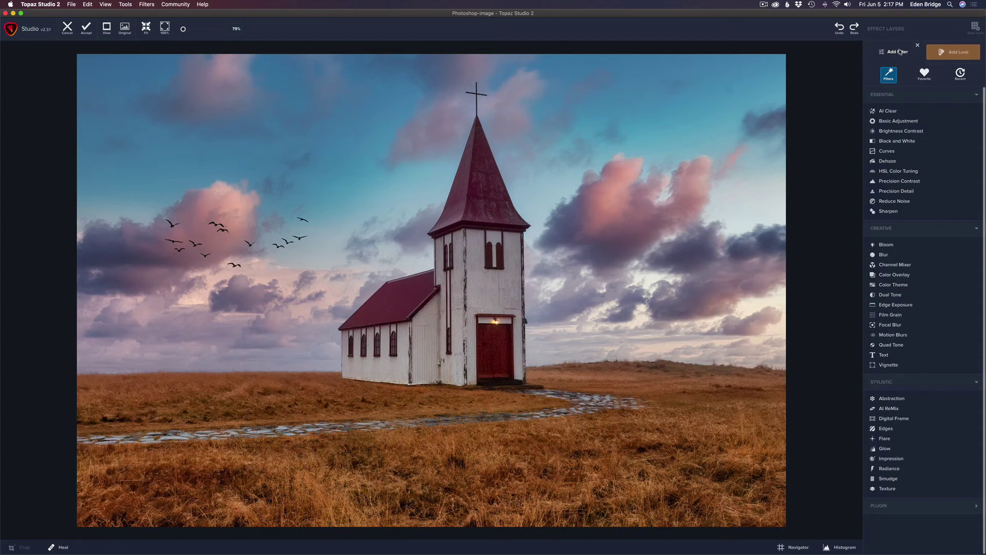
left_click(885, 439)
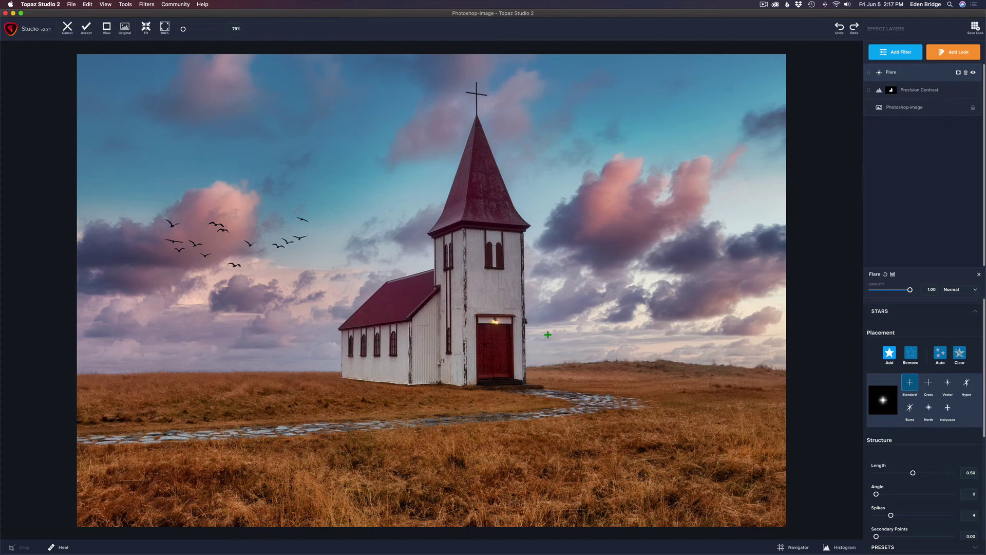
left_click(496, 322)
left_click(889, 353)
left_click(496, 322)
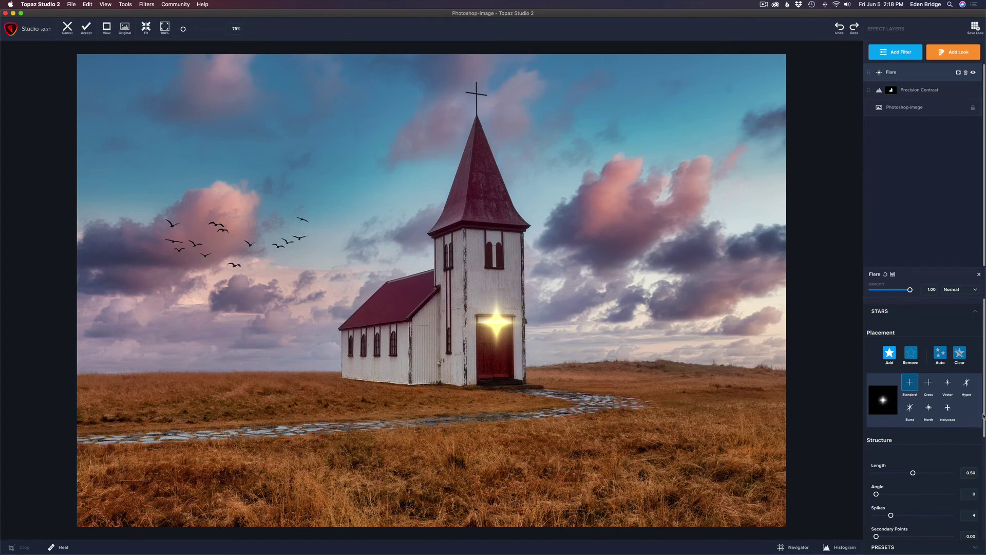
Reduce the flare's Intensity to below 0.20 so the star becomes a faint light.
scroll(982, 416, "down", 5)
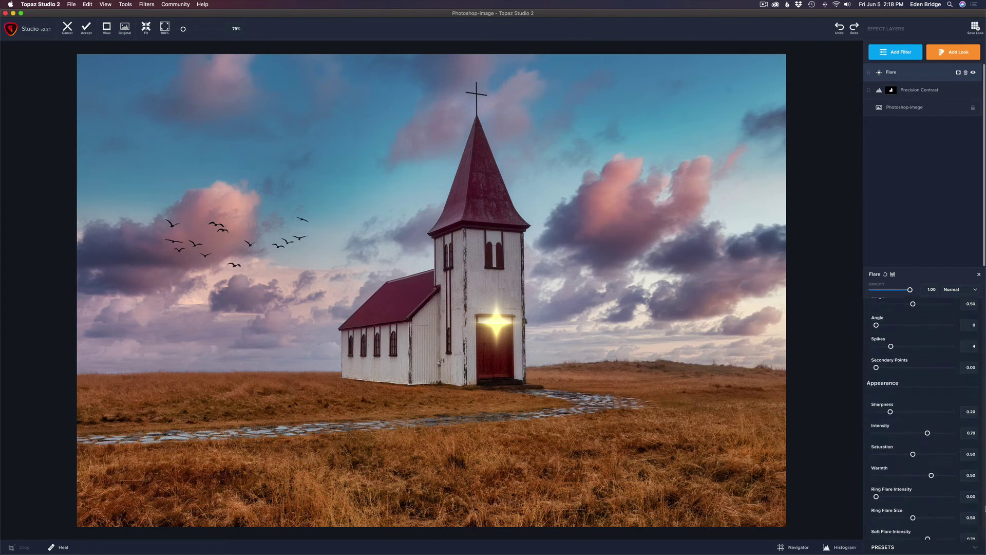
scroll(925, 419, "down", 1)
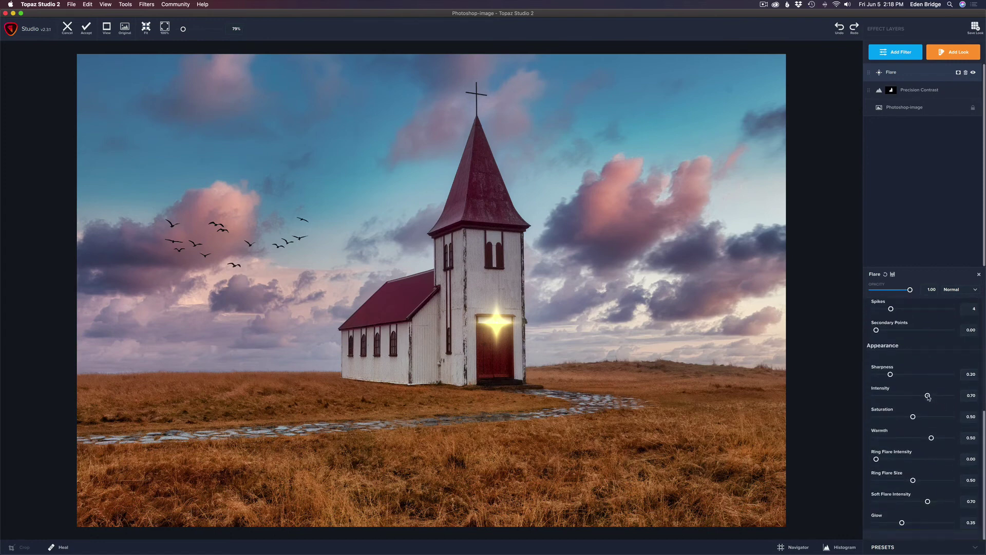
left_click_drag(928, 397, 890, 396)
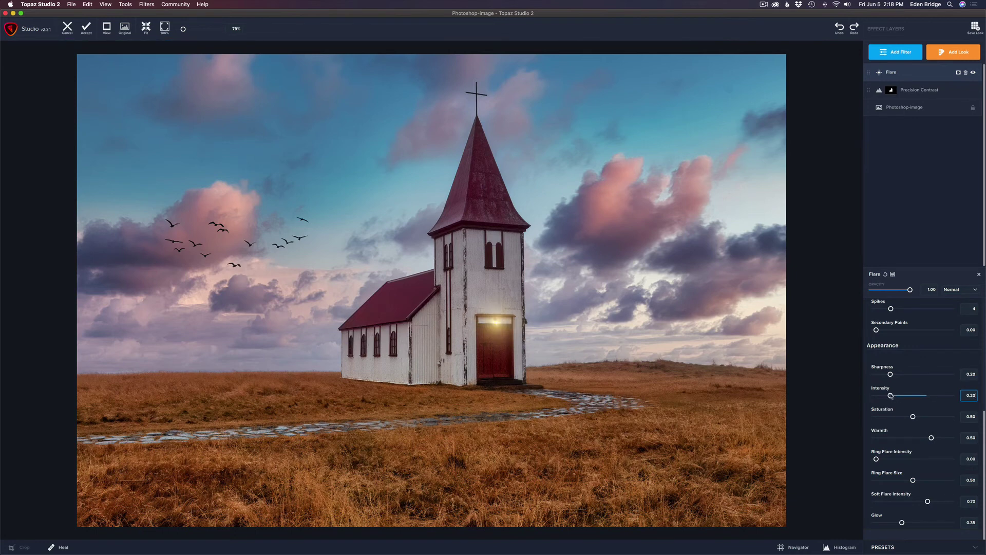
left_click_drag(891, 395, 880, 395)
left_click_drag(881, 396, 882, 395)
Set the Flare filter's opacity to 0.31 and check the lamp with the filter's visibility toggled.
scroll(924, 360, "up", 8)
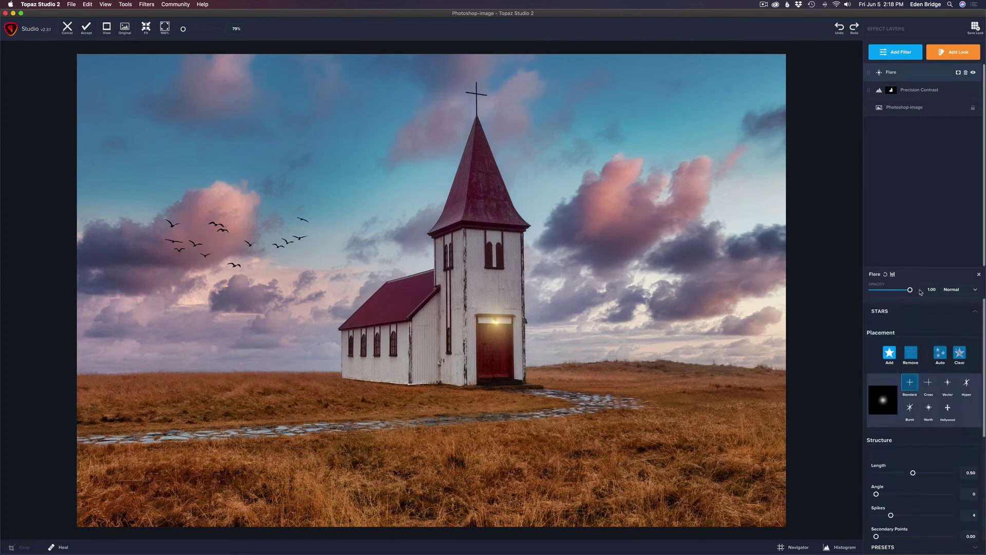
left_click_drag(911, 291, 883, 291)
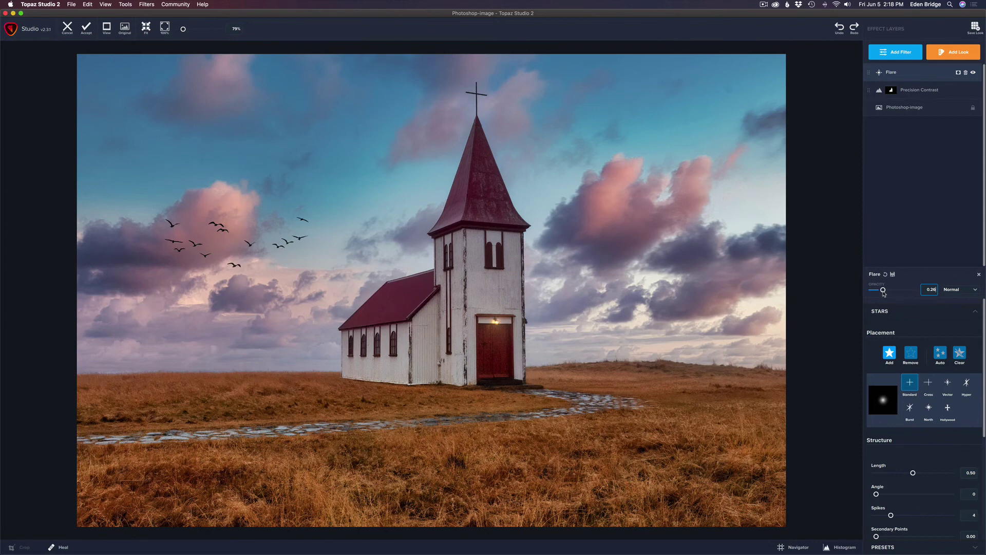
left_click_drag(882, 290, 885, 290)
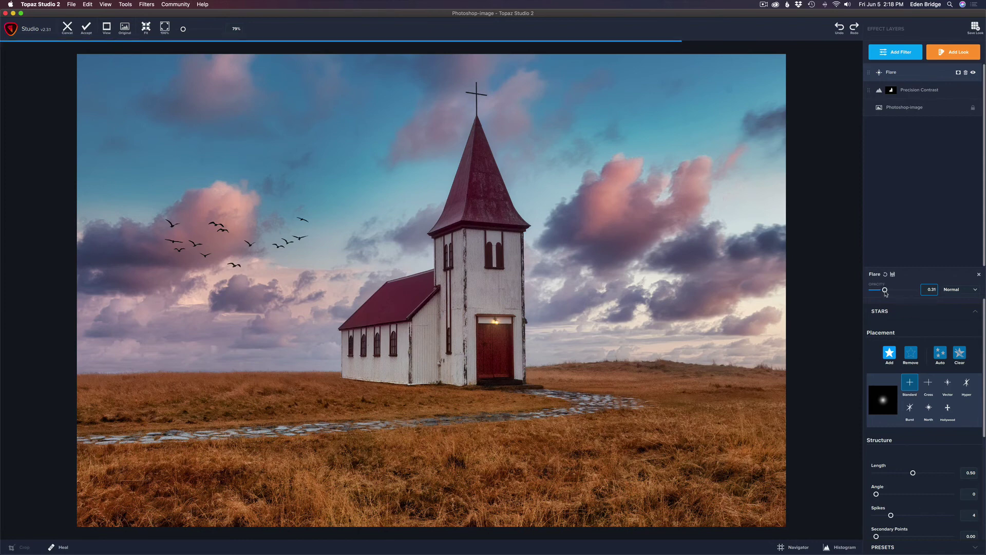
left_click(973, 73)
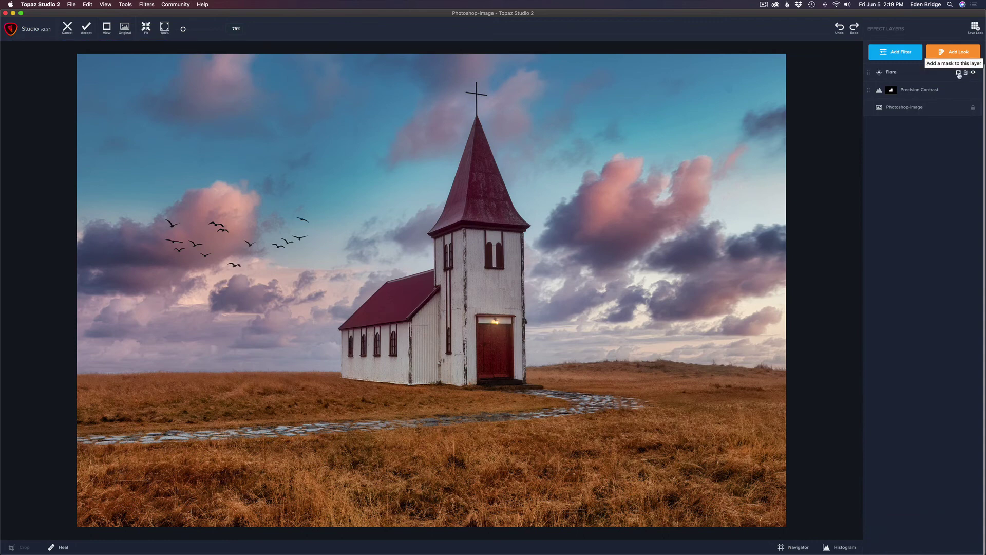
Add a mask to the Flare filter and paint black with a small brush over the wall just above the door lamp.
left_click(959, 73)
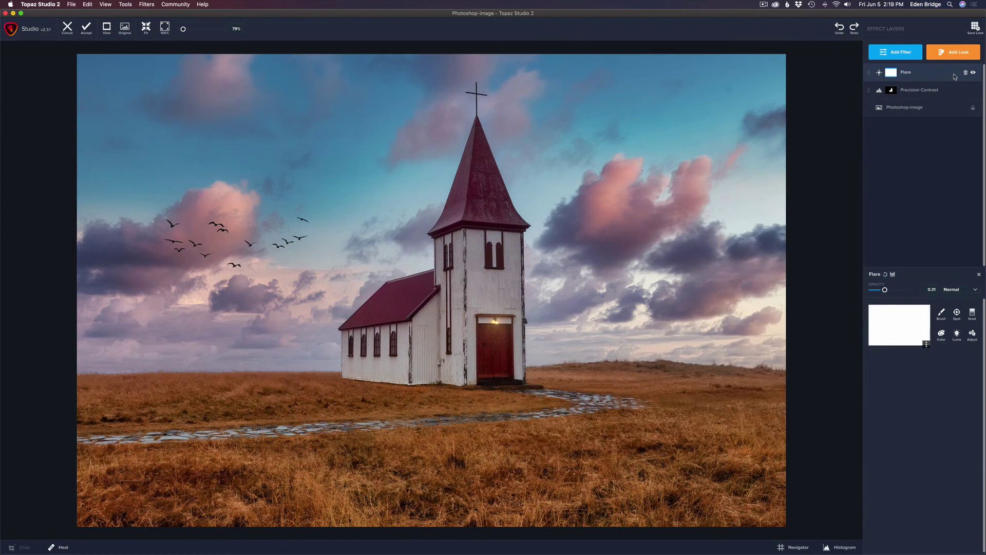
left_click(942, 314)
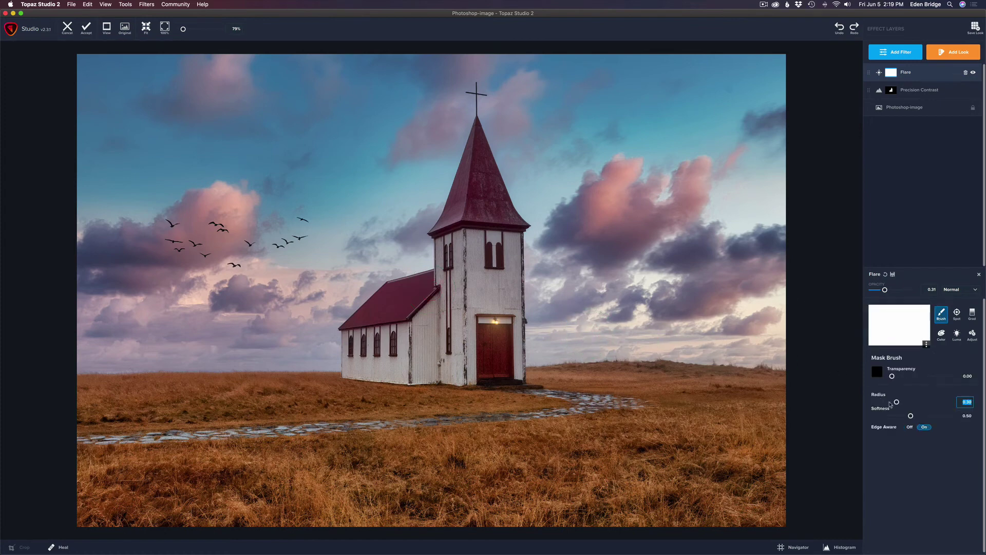
left_click_drag(896, 402, 878, 402)
mouse_move(502, 311)
left_mouse_down()
mouse_move(484, 310)
mouse_move(513, 310)
left_mouse_up()
left_click(493, 315)
left_click(973, 72)
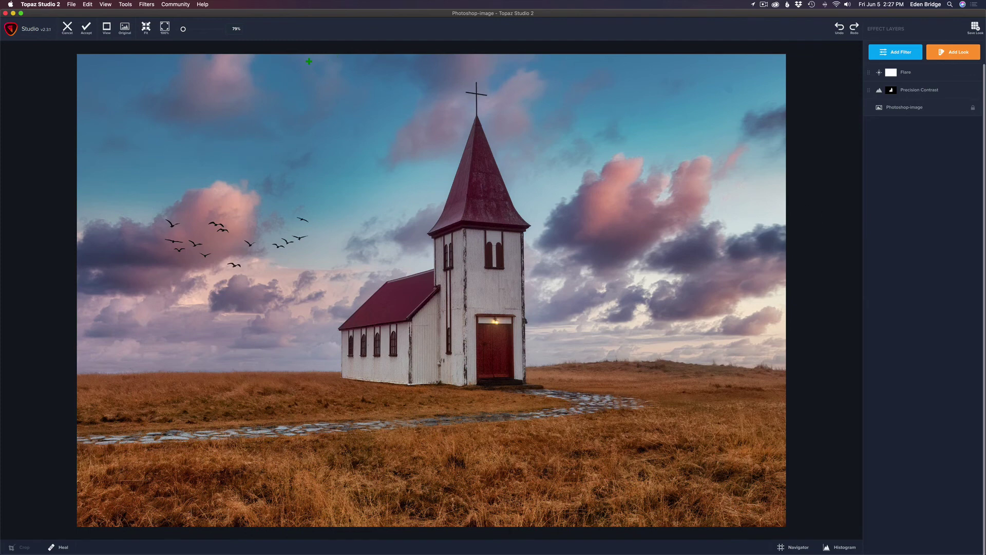
Apply the Topaz Studio 2 edits, return to Photoshop and compare the image with and without the Topaz Studio 2 layer.
left_click(86, 28)
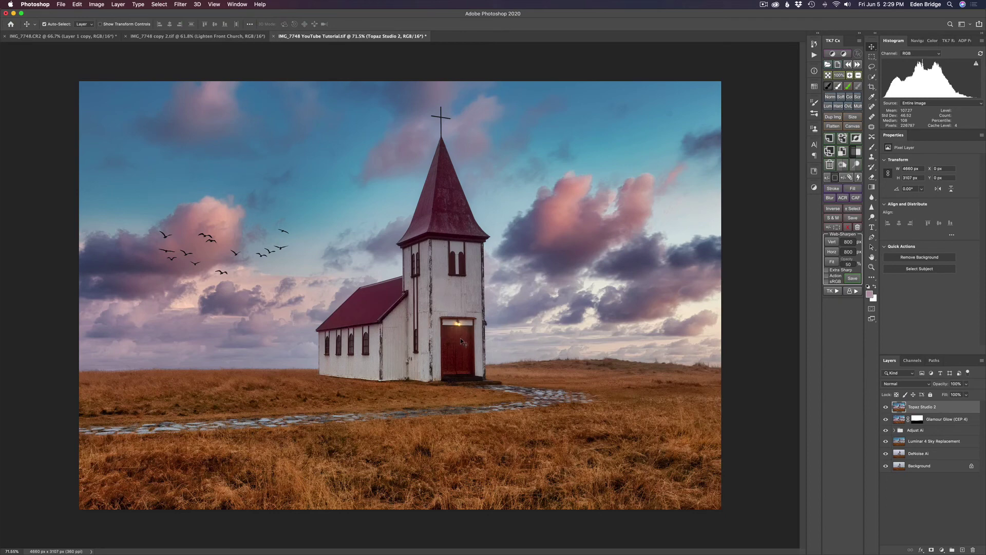
left_click(885, 408)
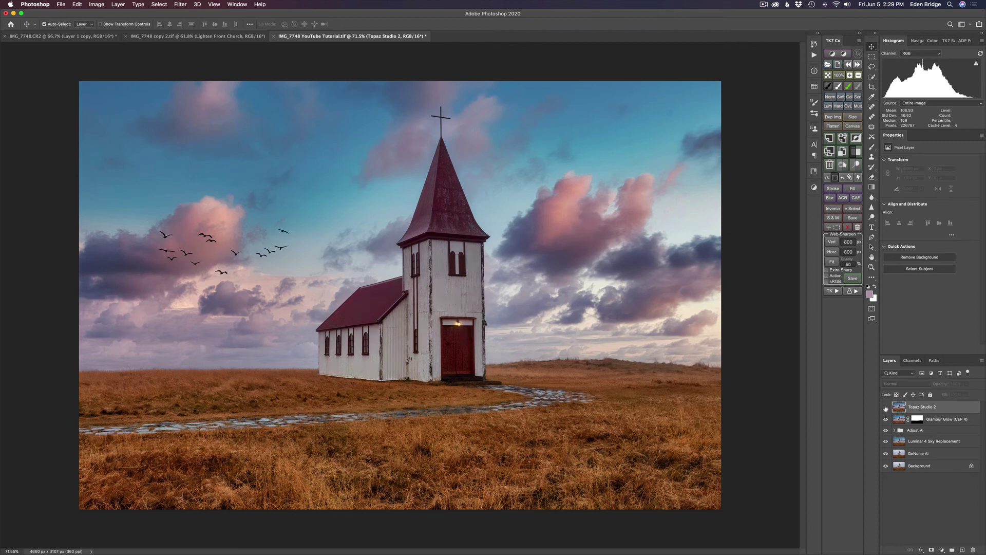
left_click(885, 408)
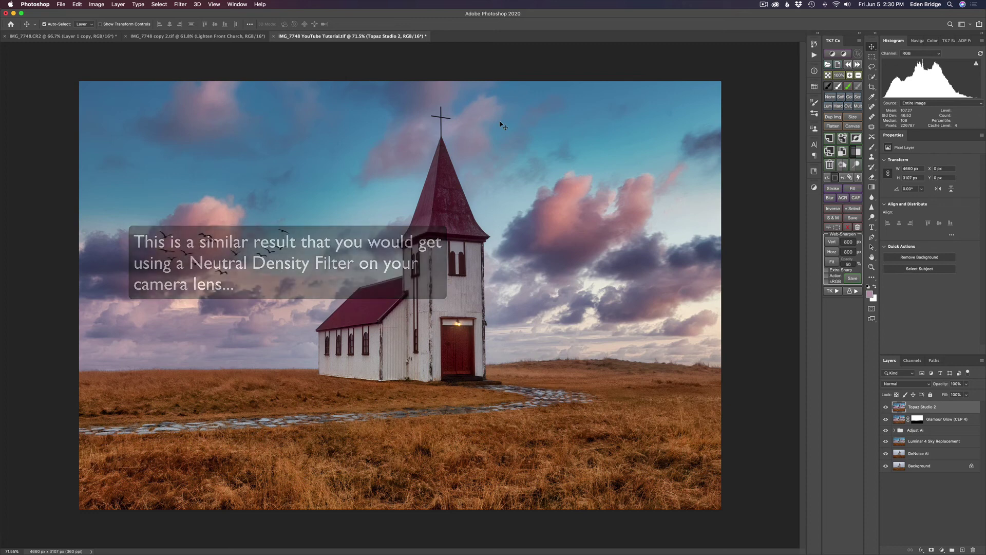
Add a Curves adjustment layer above Topaz Studio 2, lower its midtones to darken the photo, and invert its mask to black.
left_click(942, 549)
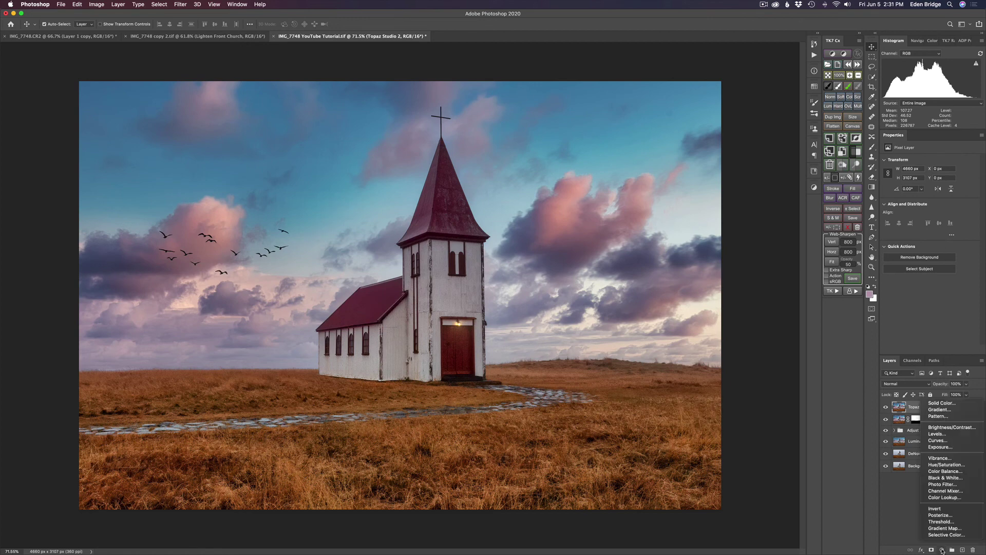
left_click(938, 440)
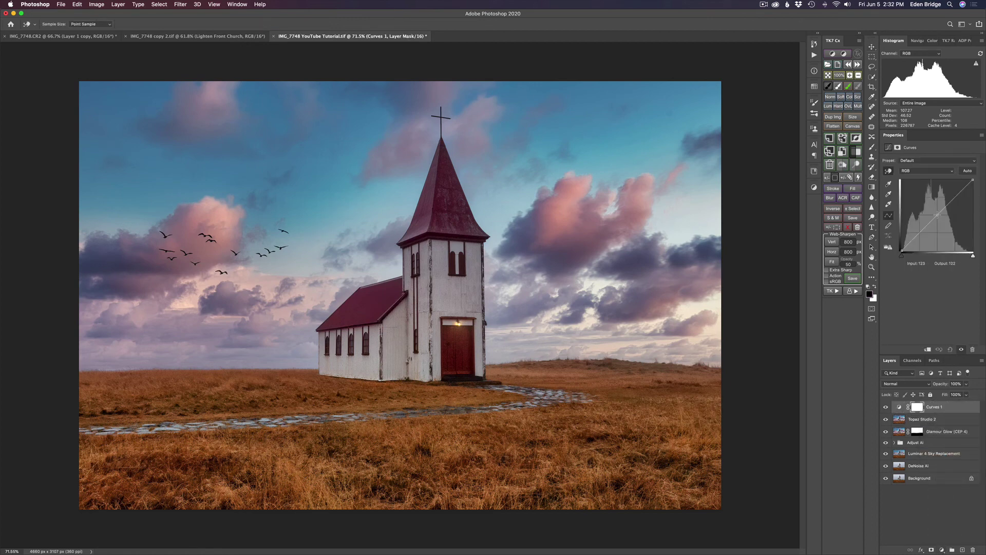
left_click_drag(936, 214, 936, 221)
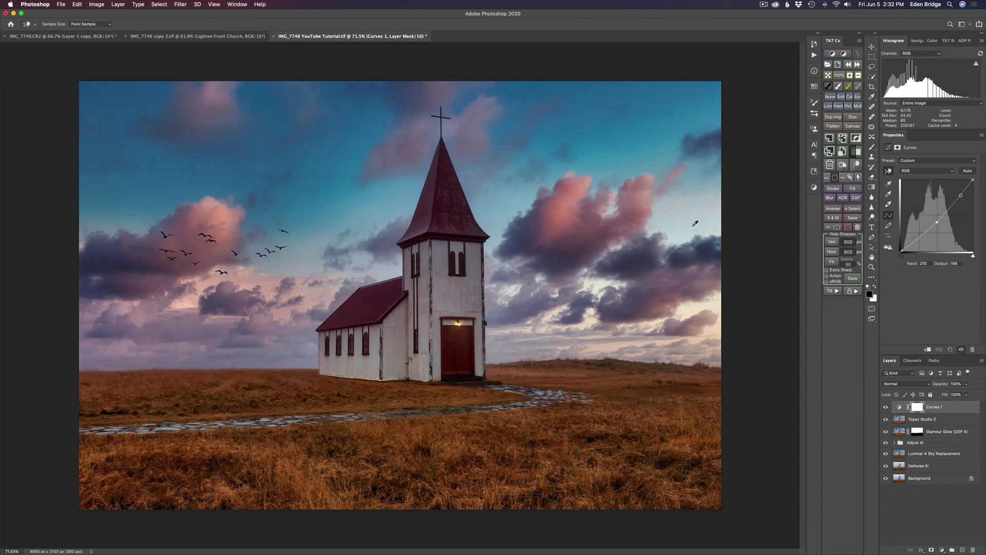
key("v")
left_click(916, 407)
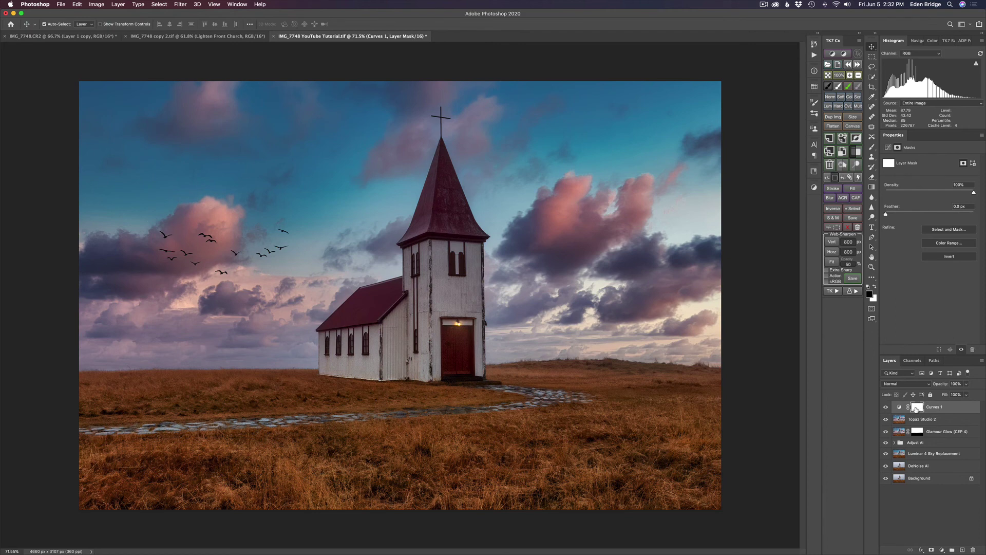
key("super+i")
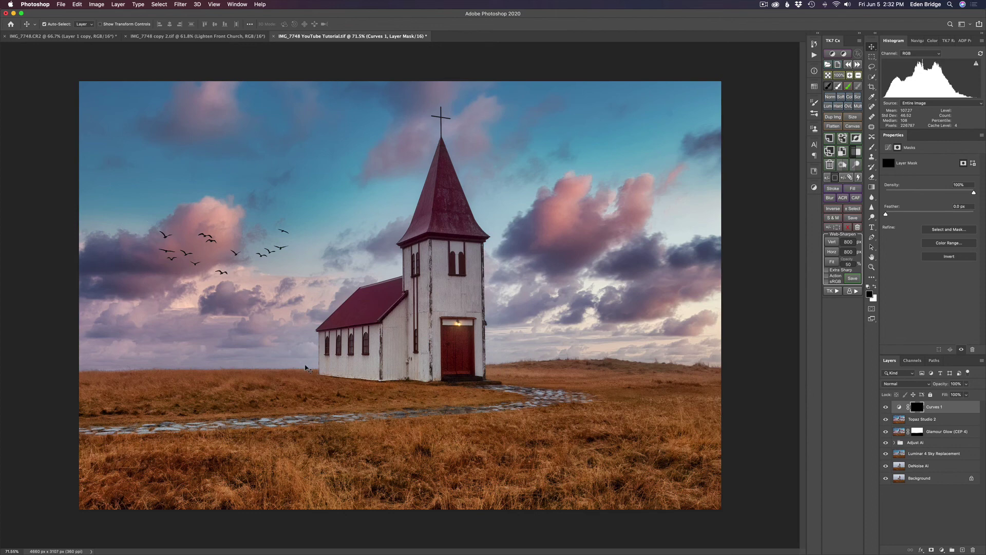
Paint the Curves mask with a large white brush at 30% opacity to darken parts of the photo, and set the layer's opacity to 86%.
key("b")
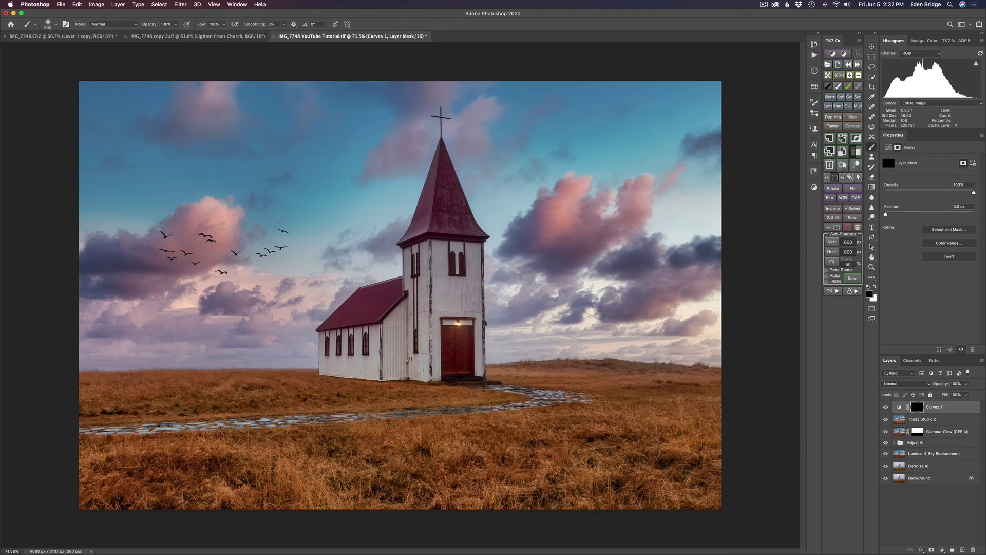
left_click_drag(259, 425, 301, 436)
key("x")
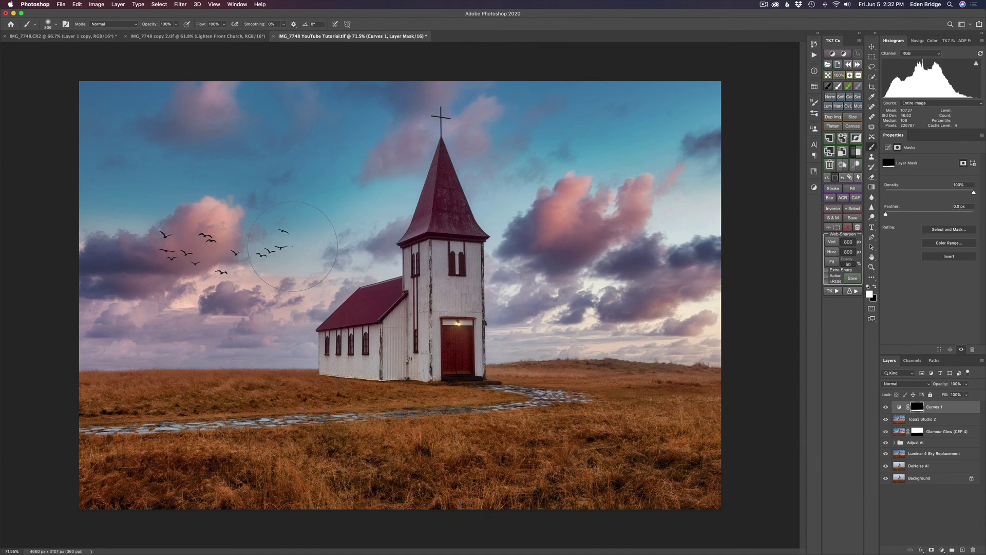
key("3")
left_click_drag(943, 385, 707, 381)
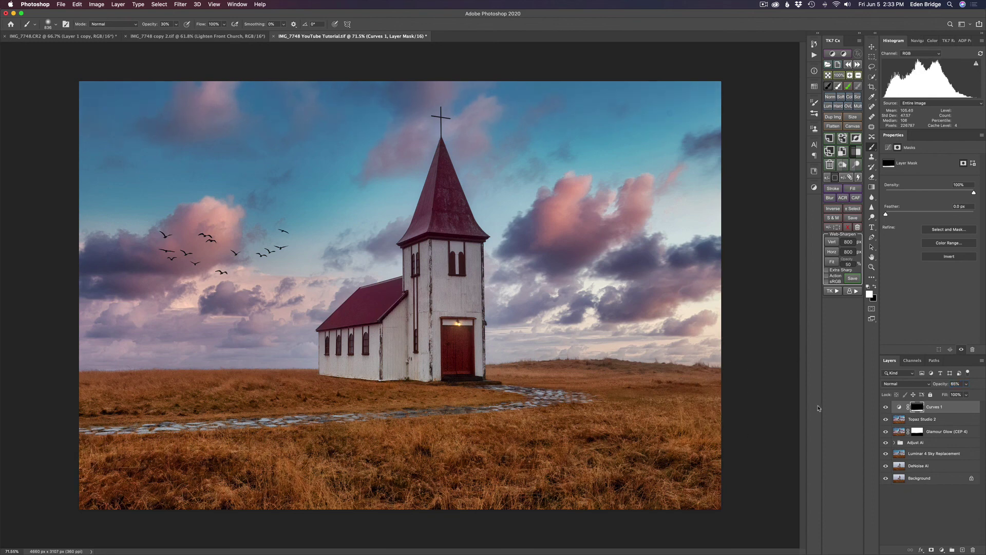
Compare the image with and without the Curves 1 layer, and against the original Background layer alone.
left_click(885, 408)
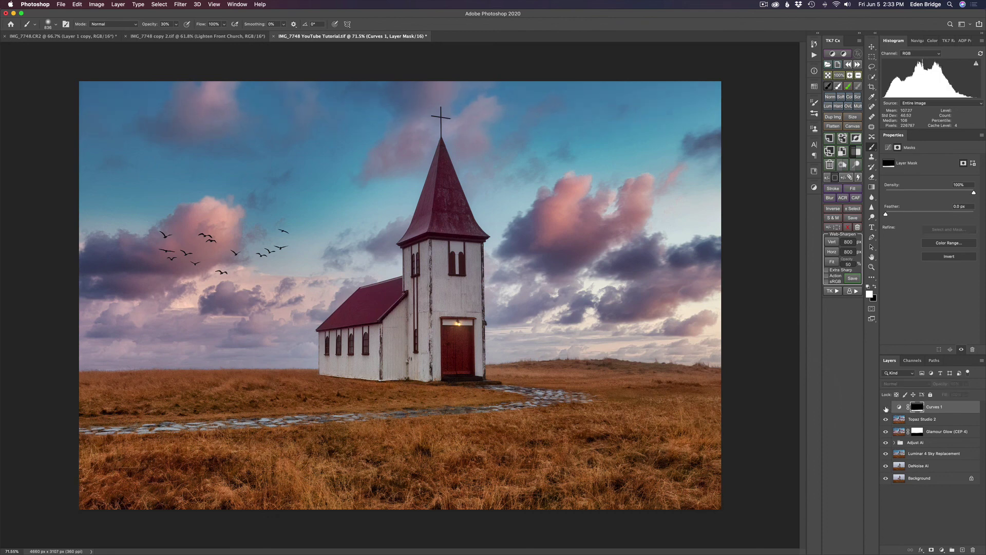
left_click(885, 407)
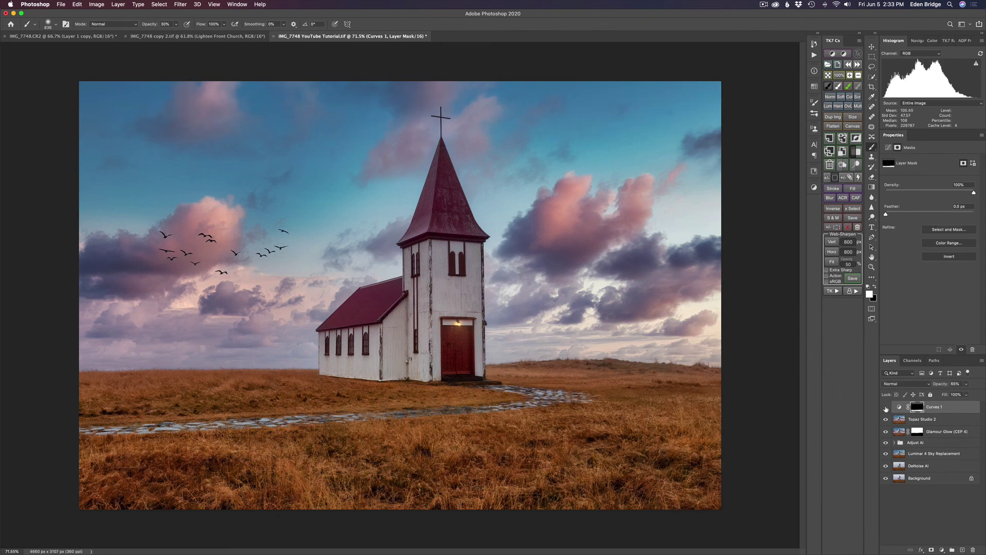
left_click(885, 407)
left_click(886, 407)
left_click(886, 479, "alt")
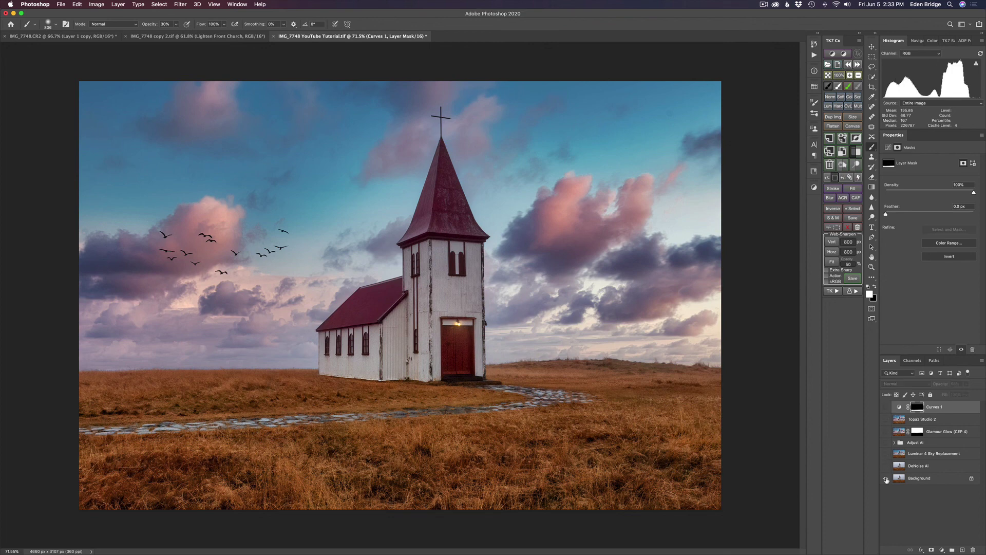
left_click(886, 479, "alt")
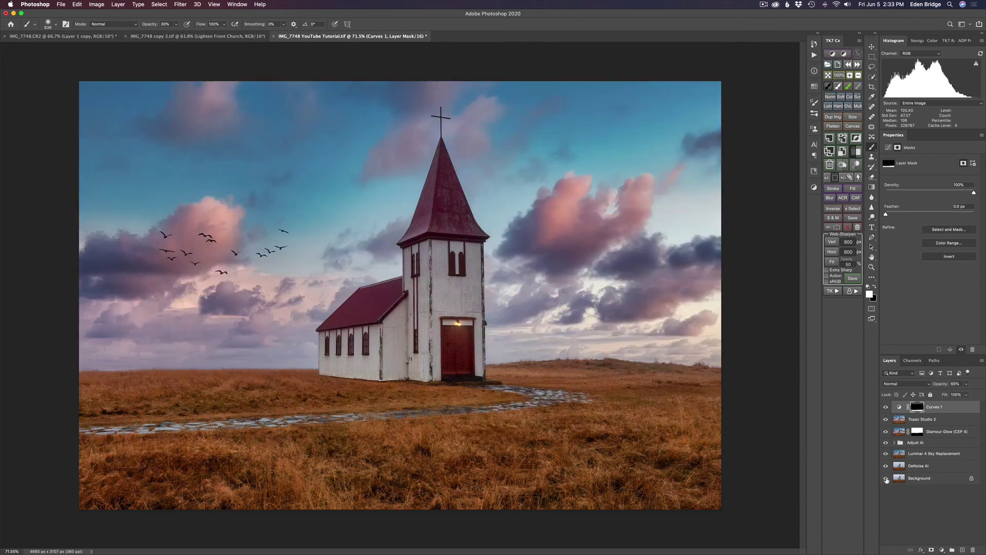